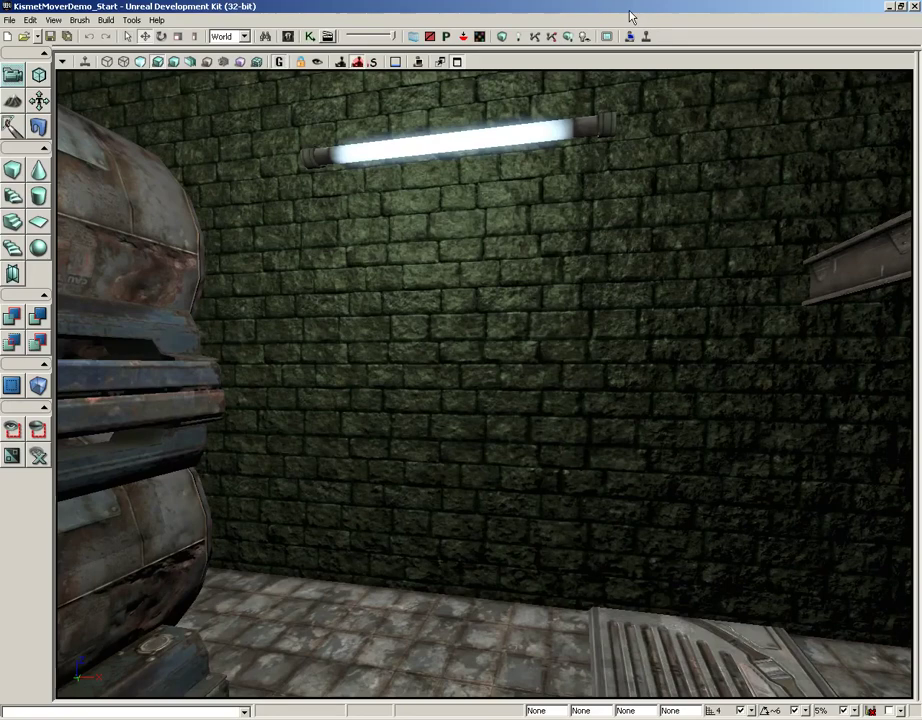
pyautogui.click(288, 37)
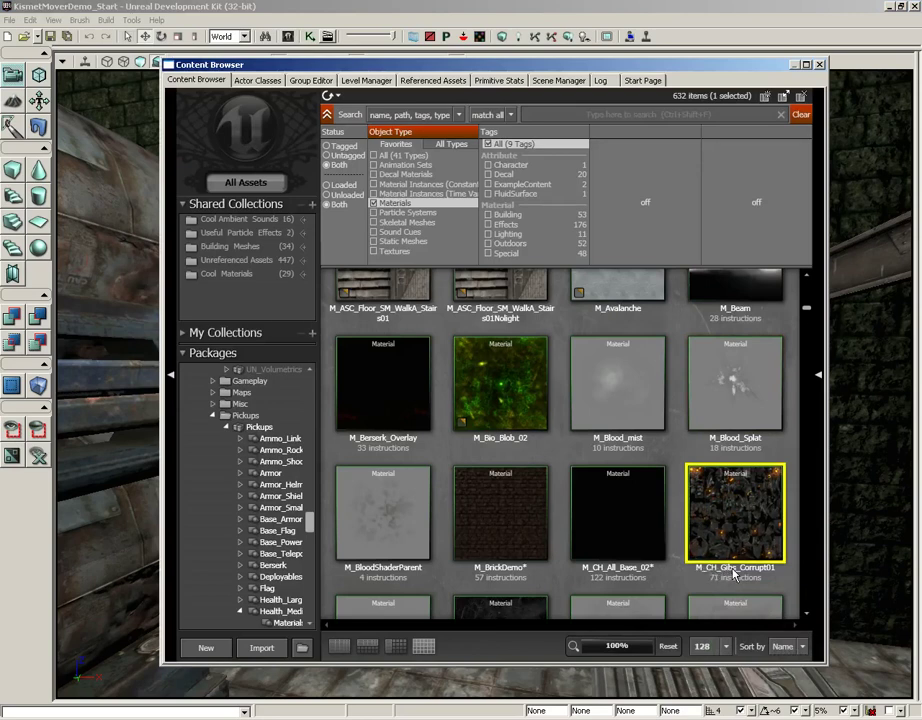
pyautogui.moveTo(766, 543)
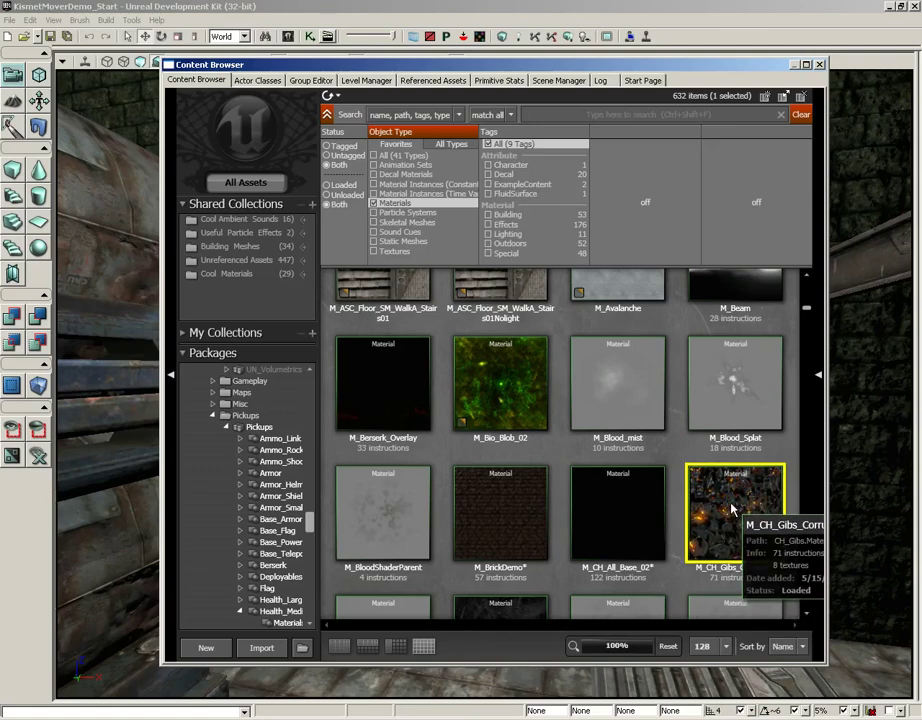
# Open M_CH_Gibs_Corrupt01 in the Material Editor and look through the Window menu's panel list
pyautogui.doubleClick(733, 510)
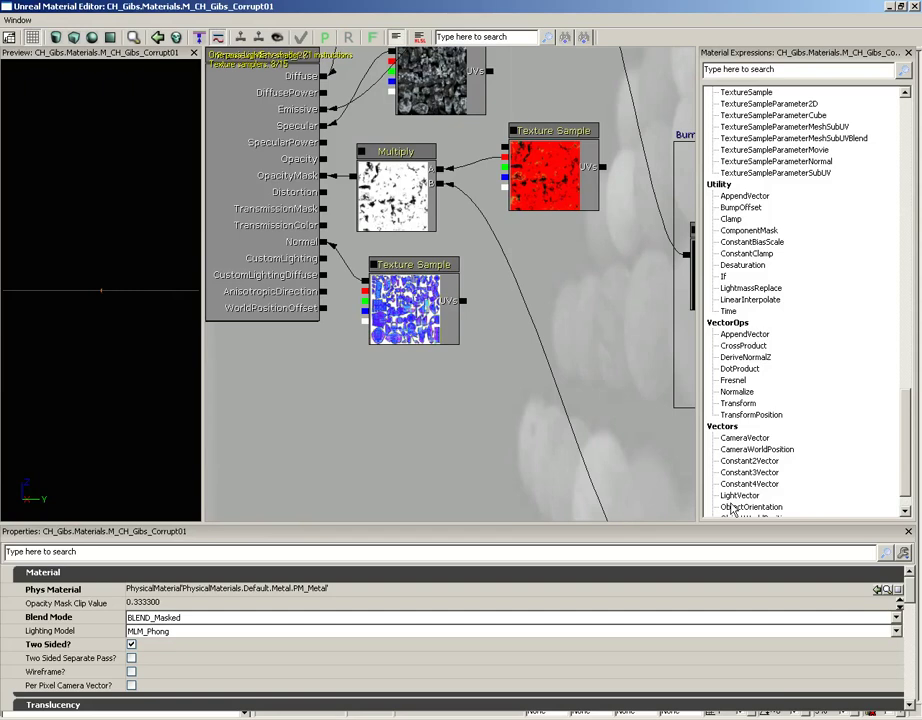
pyautogui.click(16, 20)
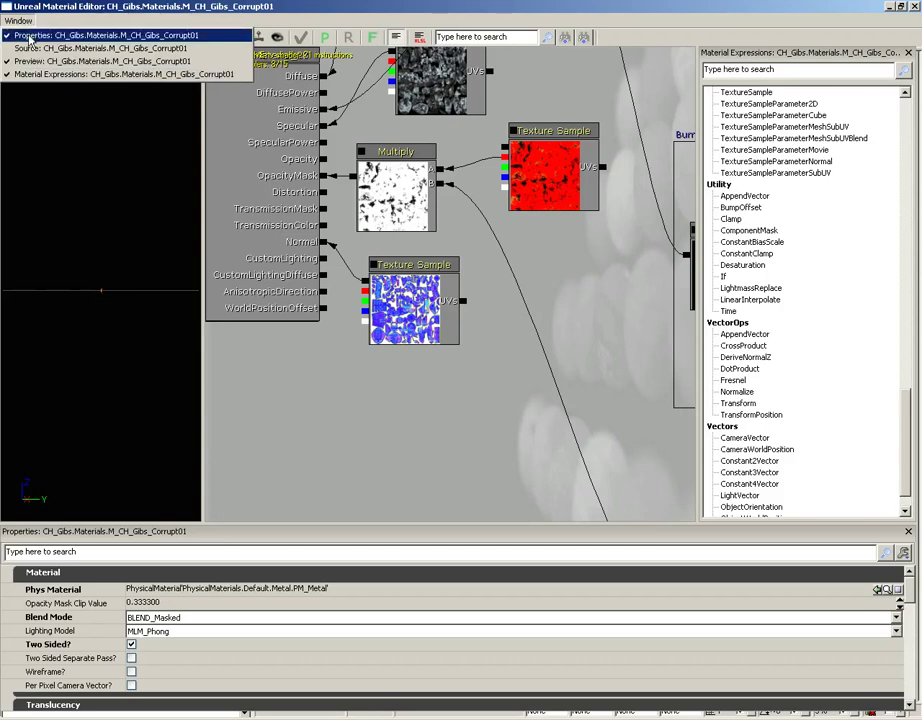
pyautogui.click(30, 19)
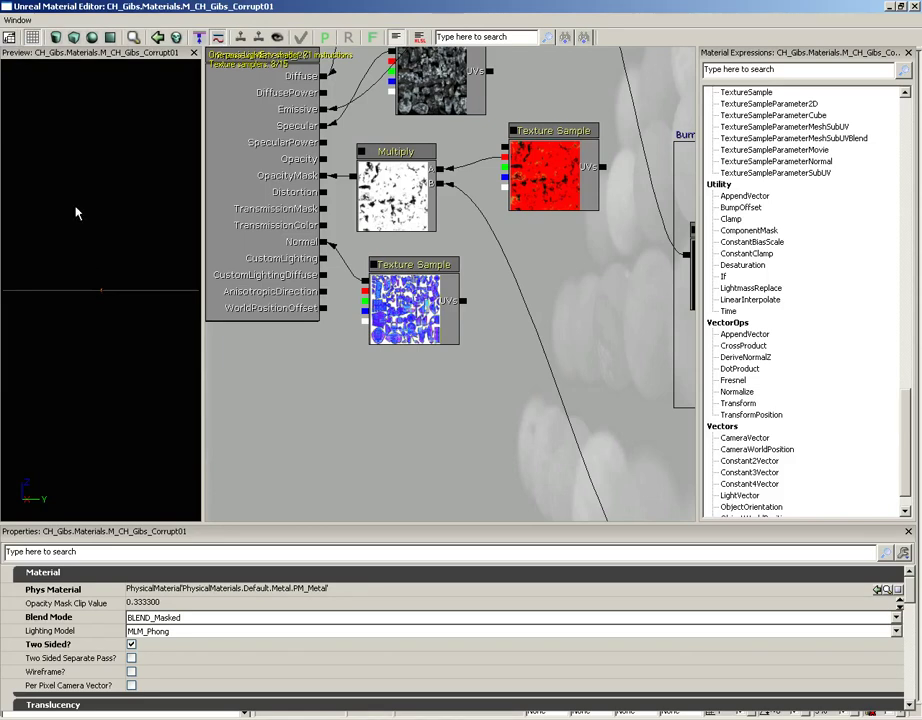
# Orbit the preview camera around the glowing gib mesh and its floor grid
pyautogui.moveTo(68, 196); pyautogui.dragTo(96, 64)
pyautogui.moveTo(124, 289); pyautogui.dragTo(137, 253)
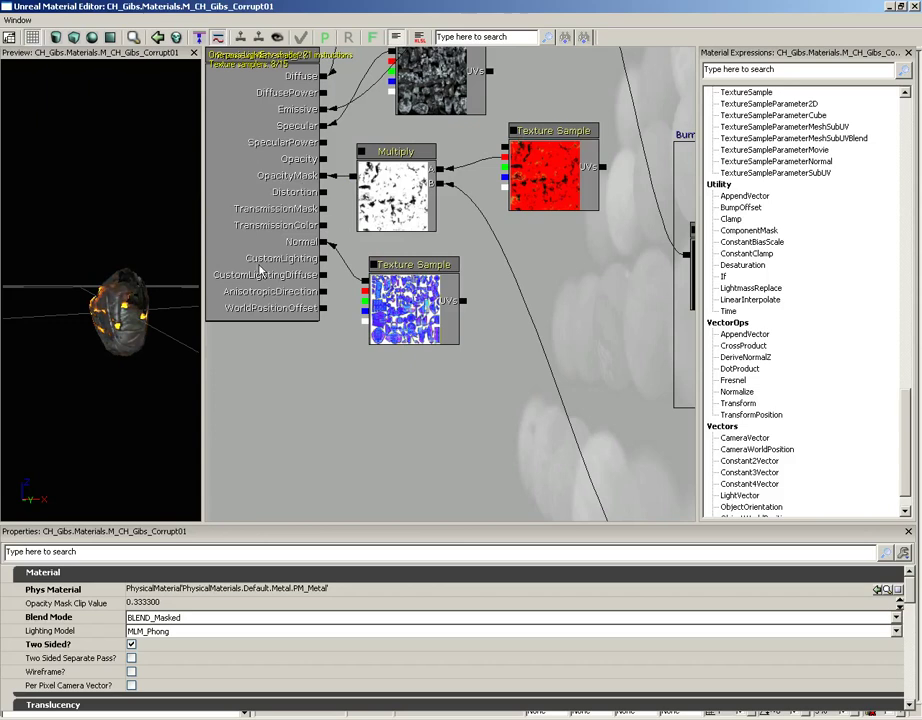
pyautogui.moveTo(97, 205); pyautogui.dragTo(119, 190)
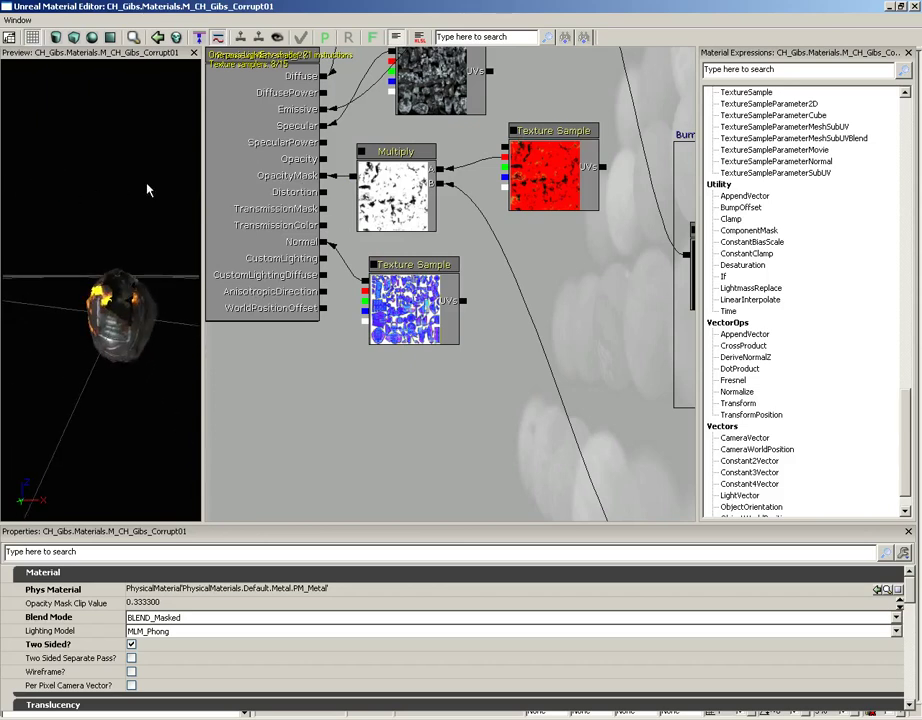
# Pan and zoom the graph to reveal the Burnout Emissive group's Multiply, Add and constant nodes
pyautogui.scroll(-5, 596, 275)
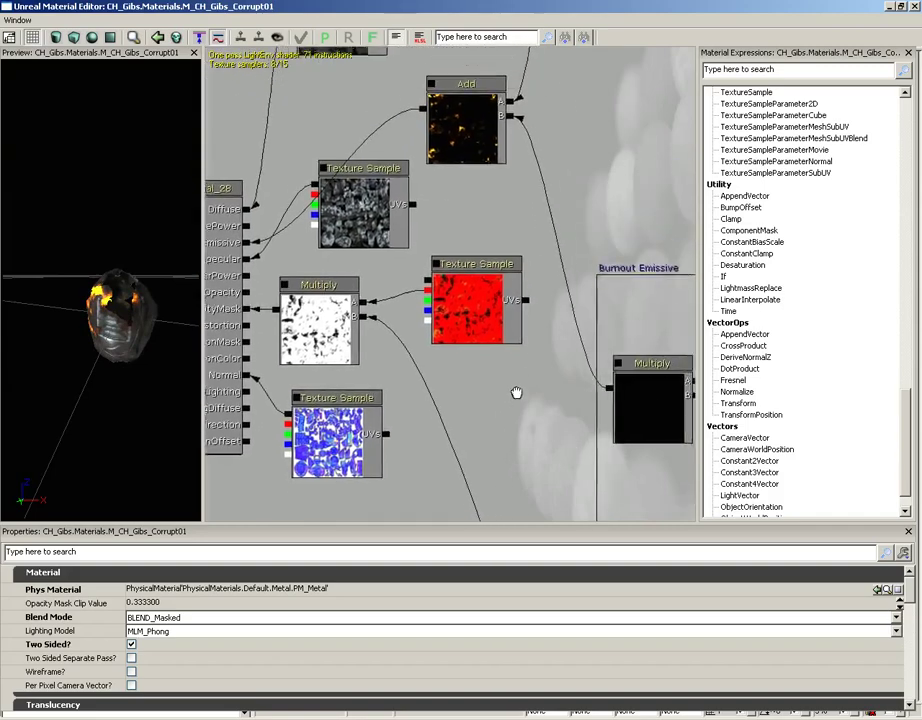
pyautogui.moveTo(571, 303); pyautogui.dragTo(472, 319)
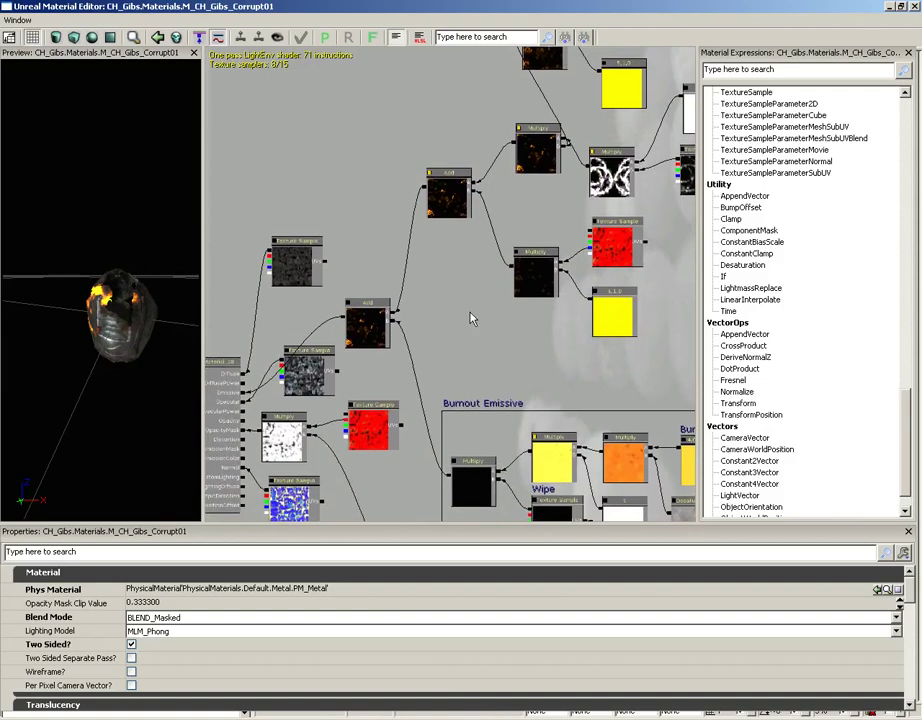
pyautogui.moveTo(490, 368); pyautogui.dragTo(519, 272)
pyautogui.scroll(-2, 463, 257)
pyautogui.scroll(4, 457, 257)
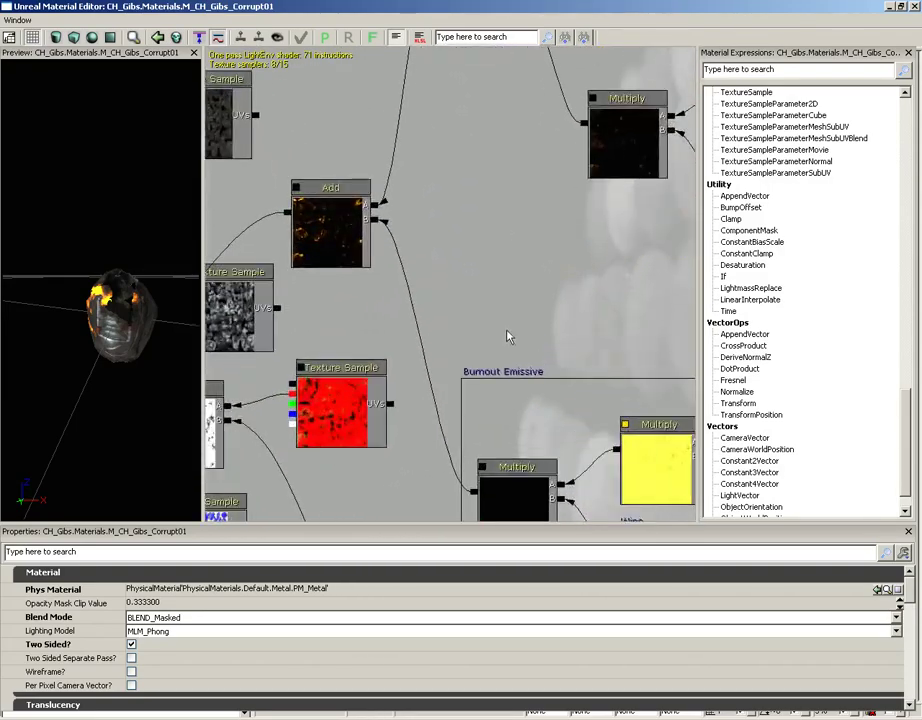
pyautogui.scroll(-3, 508, 335)
pyautogui.scroll(5, 490, 300)
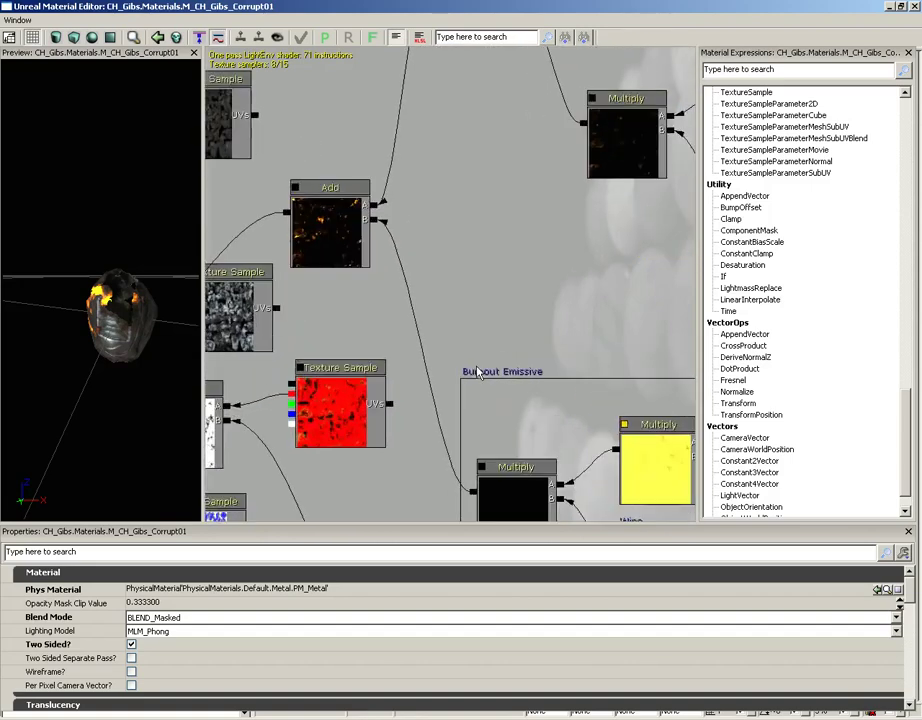
pyautogui.moveTo(447, 190); pyautogui.dragTo(640, 196)
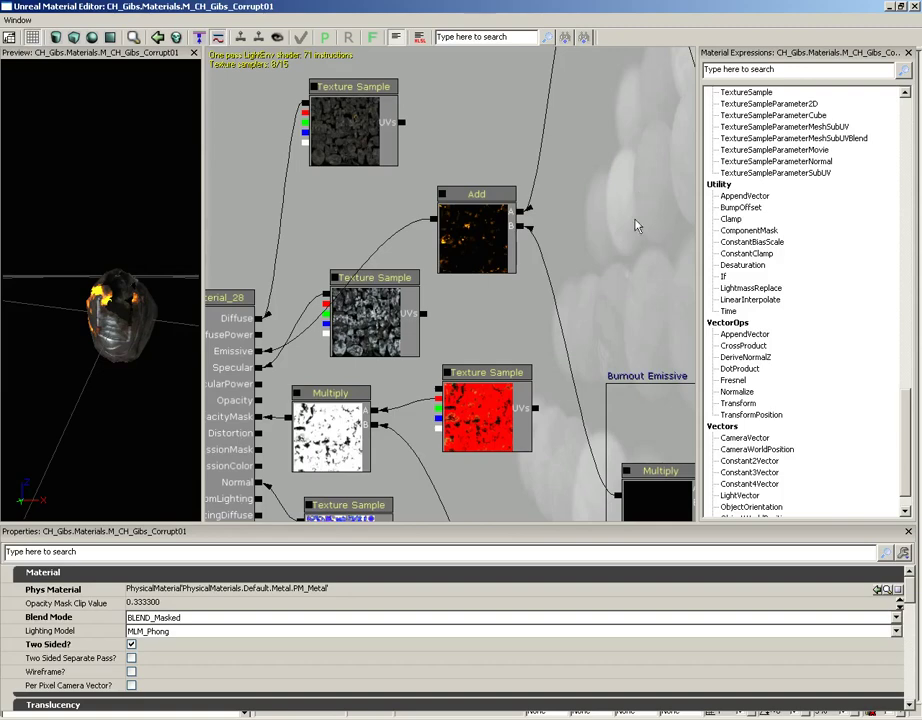
pyautogui.moveTo(636, 220); pyautogui.dragTo(366, 380)
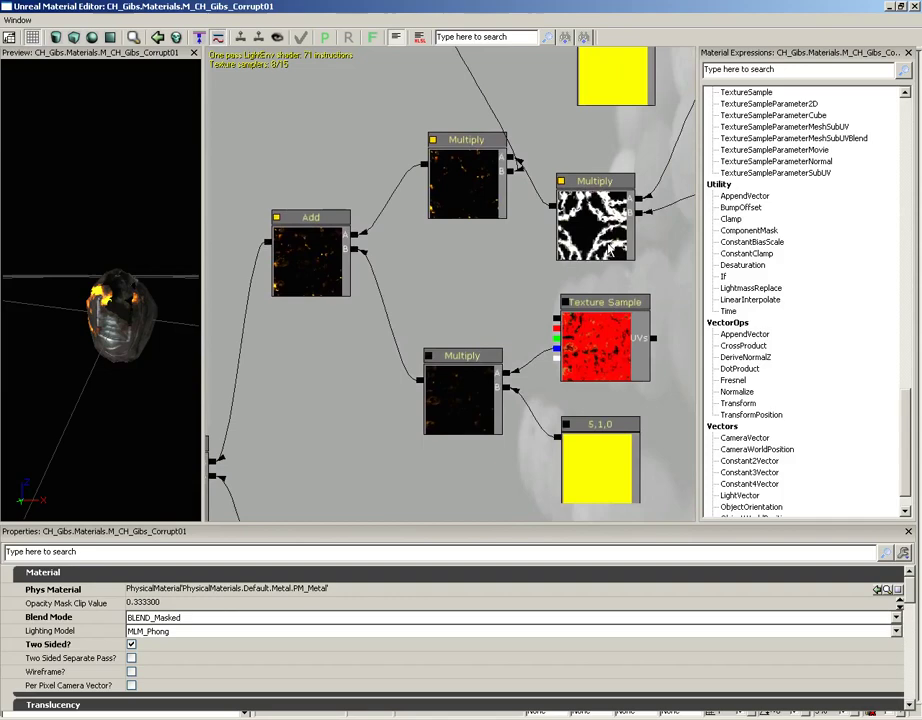
pyautogui.moveTo(595, 222); pyautogui.dragTo(392, 252)
# Select the T_EFX_Energy_Loop_3 Texture Sample and follow its connections through the burnout network
pyautogui.click(530, 232)
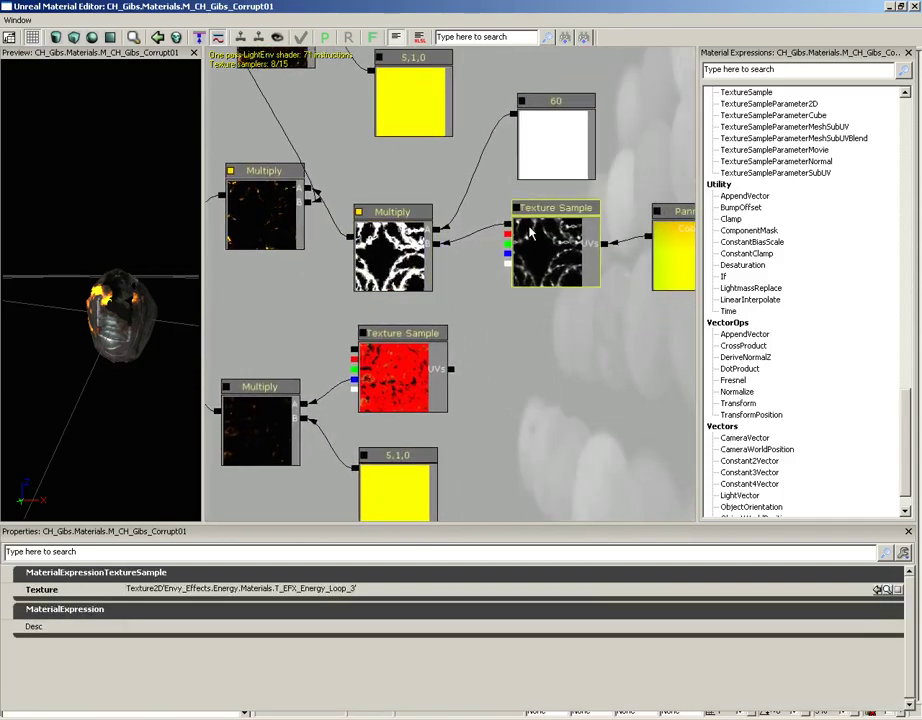
pyautogui.moveTo(449, 206); pyautogui.dragTo(533, 170)
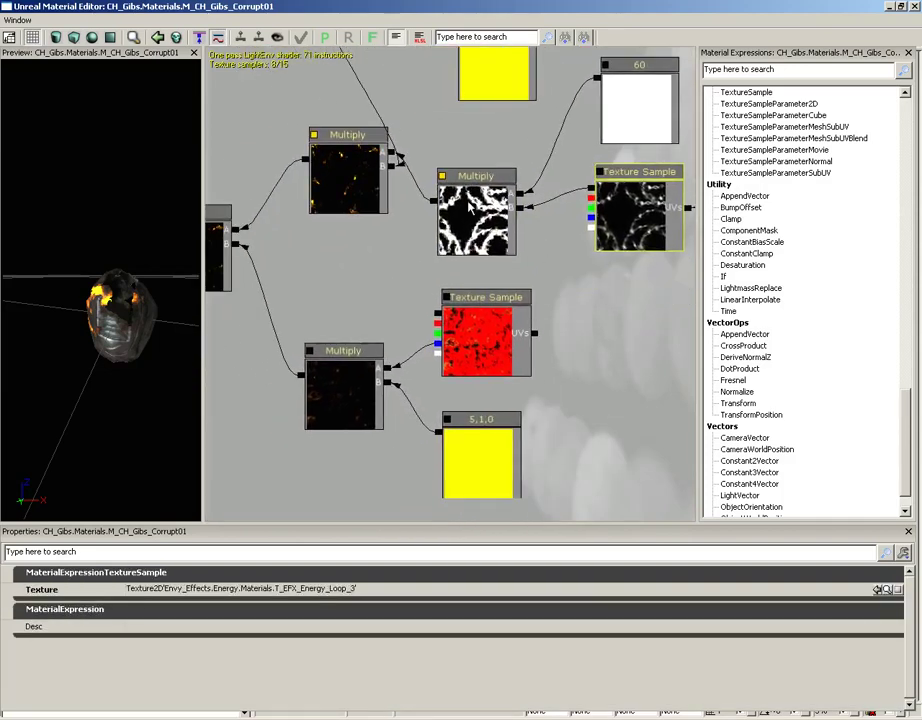
pyautogui.moveTo(377, 245); pyautogui.dragTo(426, 405)
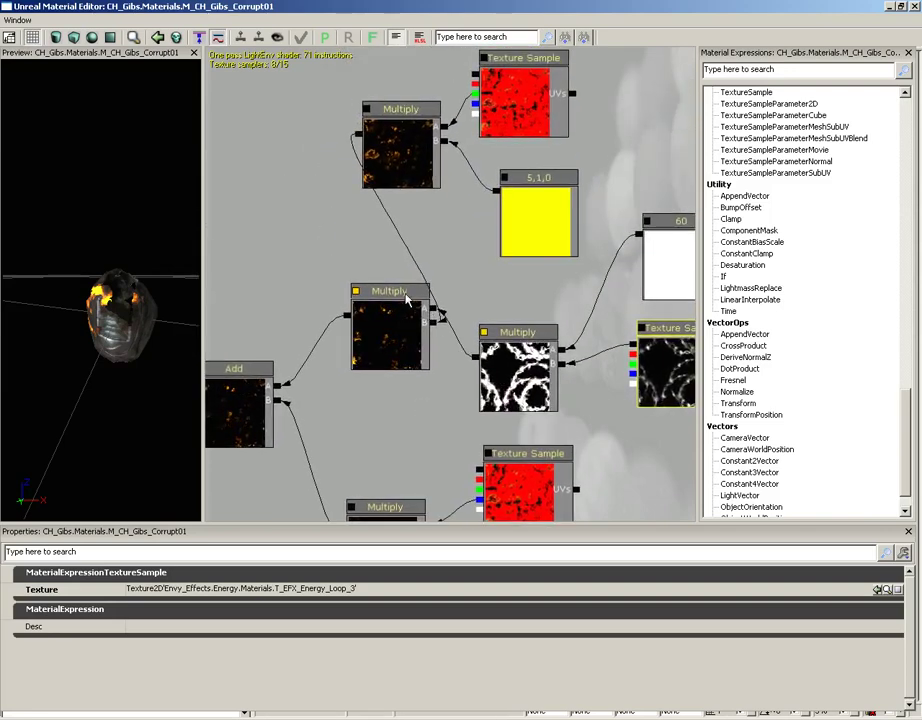
pyautogui.moveTo(405, 373); pyautogui.dragTo(461, 323)
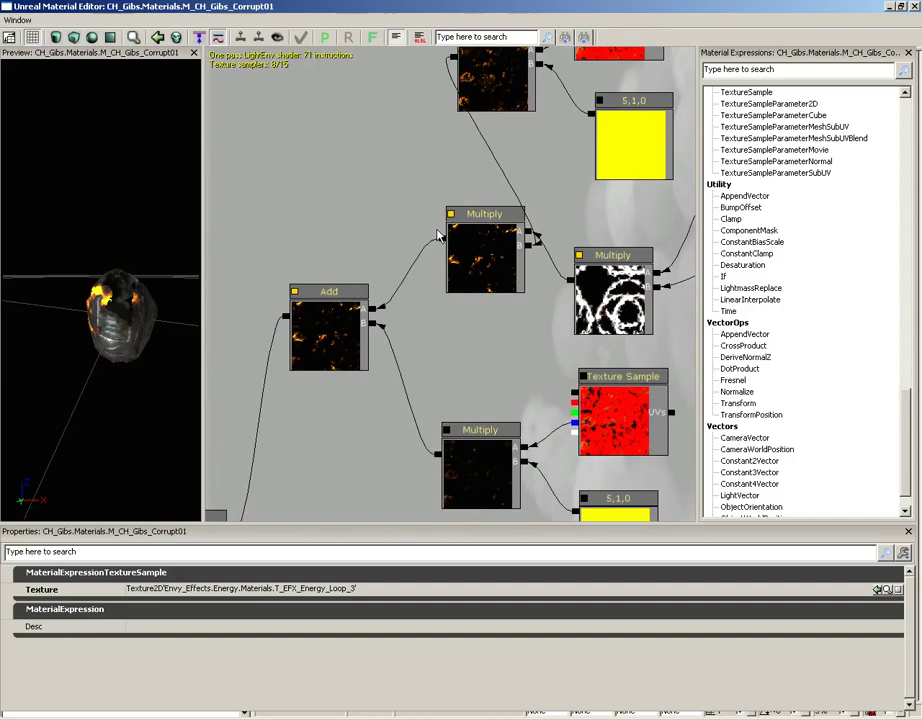
pyautogui.moveTo(440, 241); pyautogui.dragTo(554, 232)
pyautogui.moveTo(539, 286); pyautogui.dragTo(622, 181)
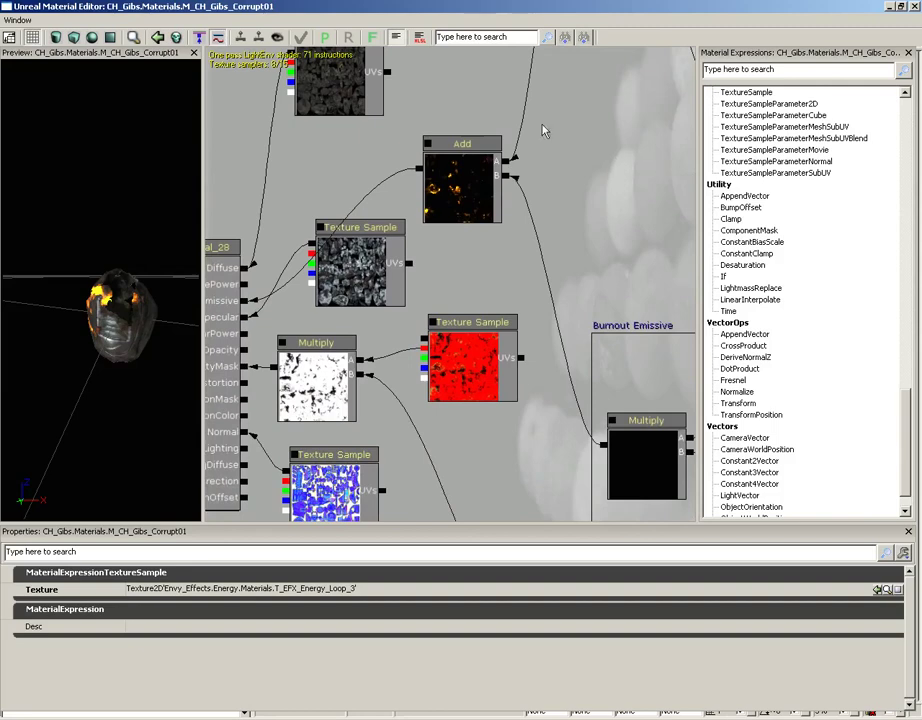
pyautogui.moveTo(300, 148); pyautogui.dragTo(423, 84)
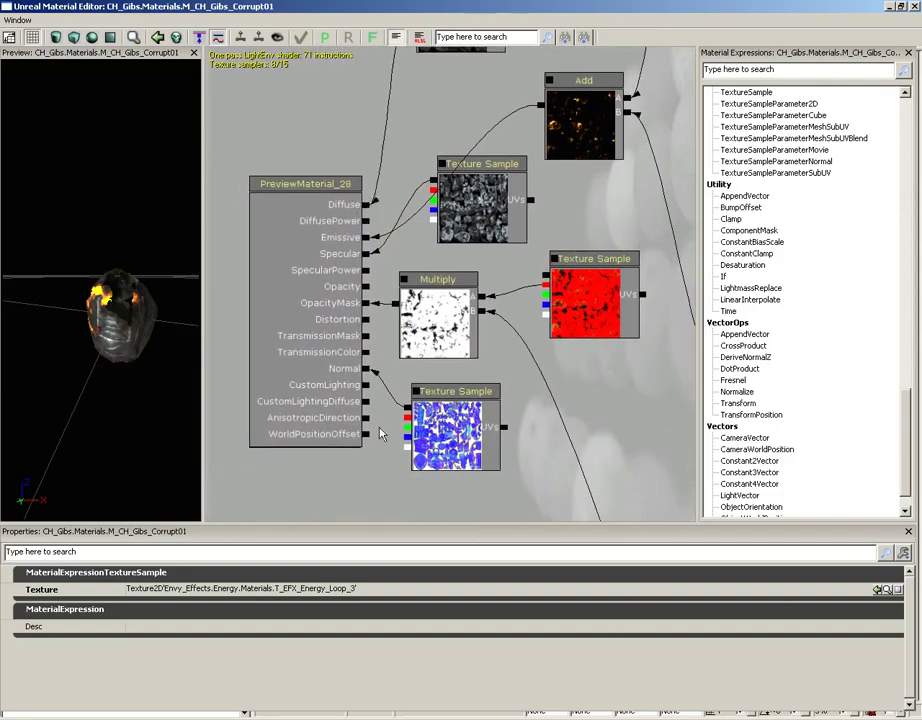
pyautogui.moveTo(574, 371); pyautogui.dragTo(472, 374)
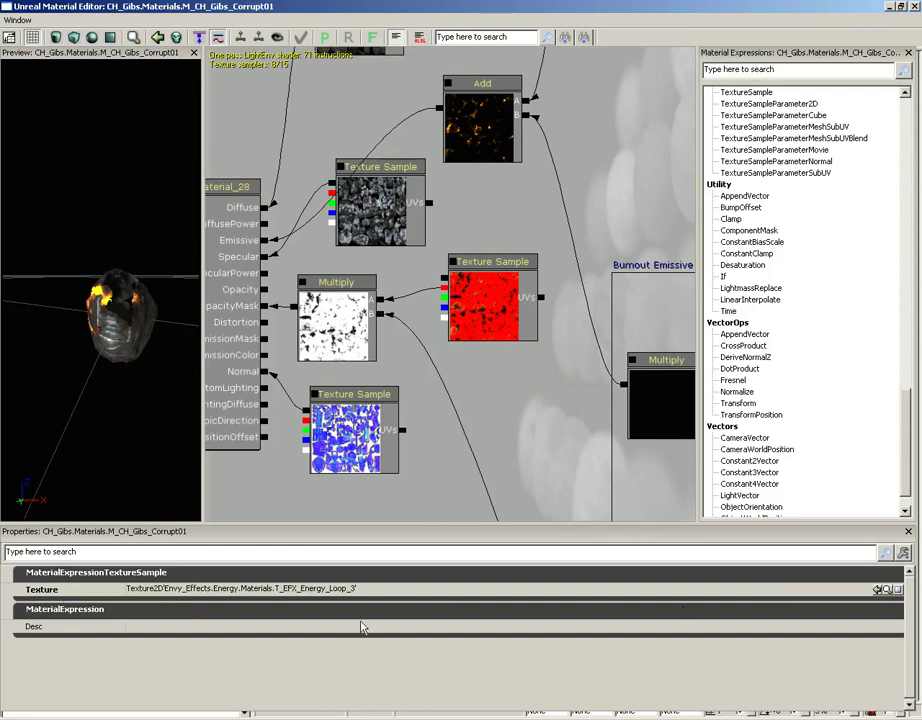
pyautogui.moveTo(507, 402); pyautogui.dragTo(555, 415)
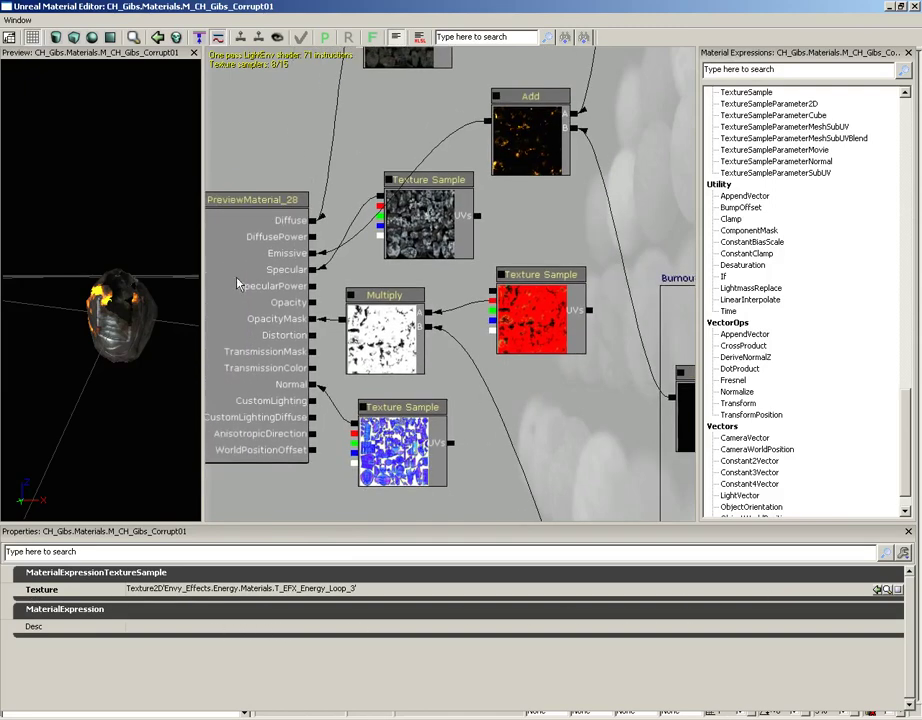
pyautogui.moveTo(241, 280); pyautogui.dragTo(370, 232)
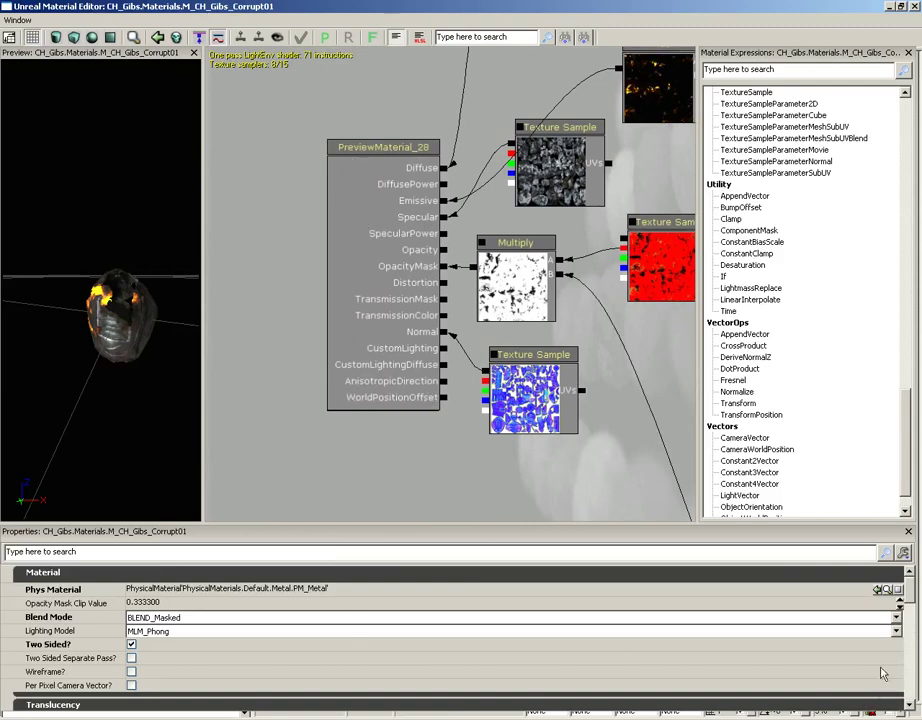
pyautogui.scroll(-5, 911, 622)
pyautogui.moveTo(911, 622); pyautogui.dragTo(911, 697)
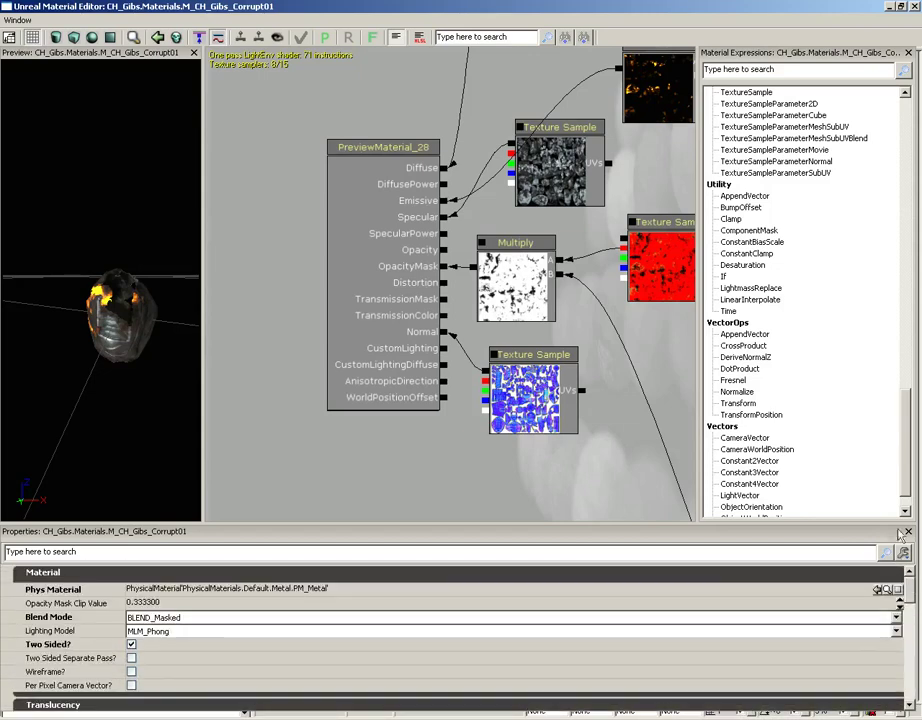
pyautogui.moveTo(452, 326); pyautogui.dragTo(323, 373)
pyautogui.click(389, 335)
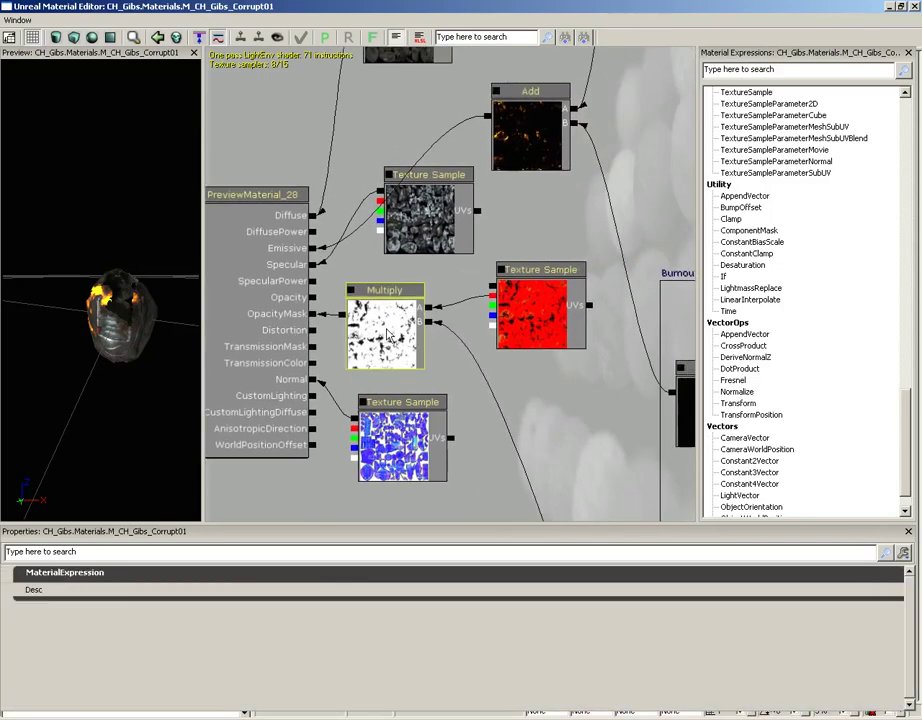
pyautogui.click(432, 205)
pyautogui.click(531, 152)
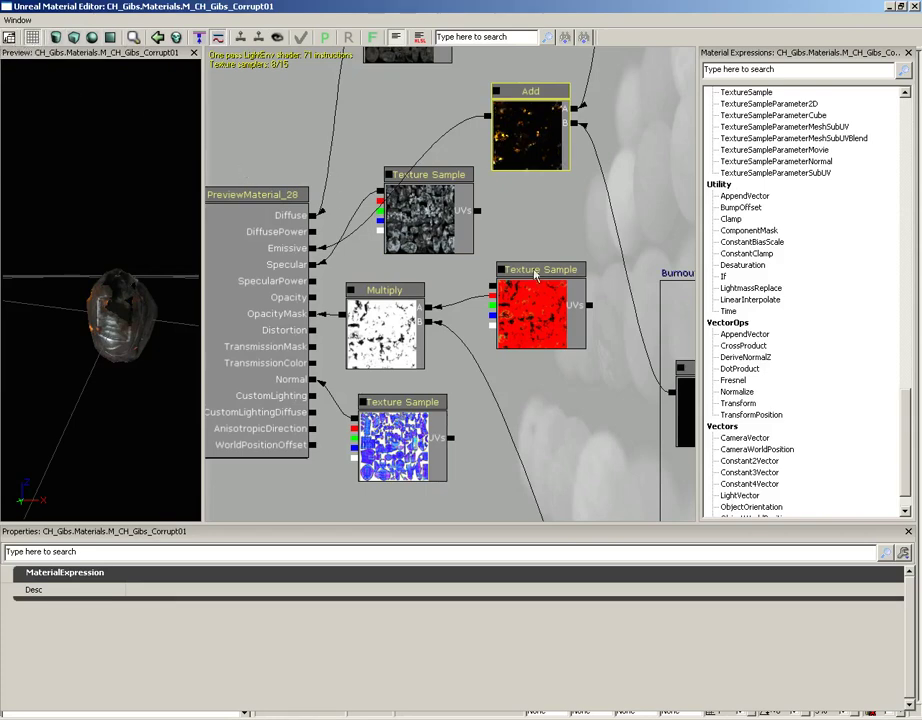
# Pan across the Burnout_Emissive, Burnout_Opacity and Burnout_Setup node groups
pyautogui.moveTo(350, 242); pyautogui.dragTo(418, 228)
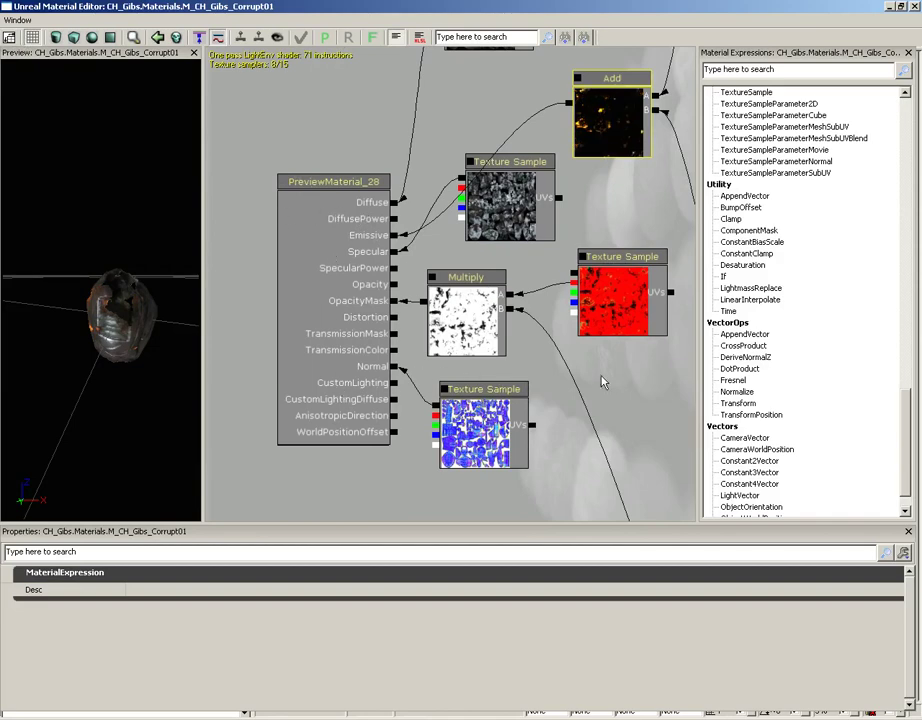
pyautogui.moveTo(545, 380); pyautogui.dragTo(170, 110)
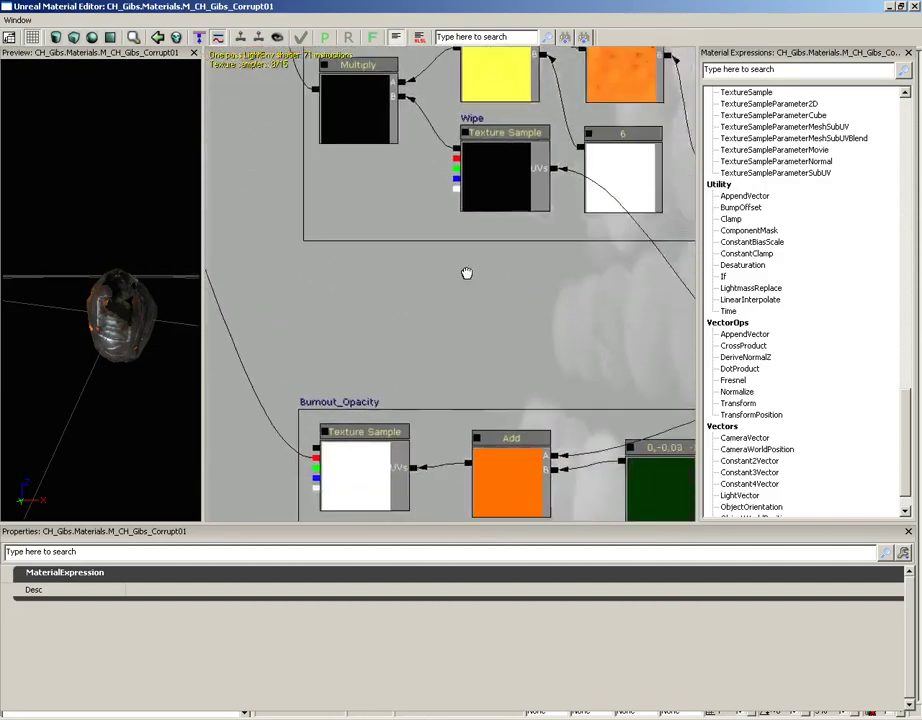
pyautogui.moveTo(467, 270); pyautogui.dragTo(152, 223)
pyautogui.moveTo(520, 320); pyautogui.dragTo(220, 200)
pyautogui.moveTo(570, 293)
pyautogui.mouseDown()
pyautogui.moveTo(570, 323)
pyautogui.moveTo(568, 293)
pyautogui.mouseUp()
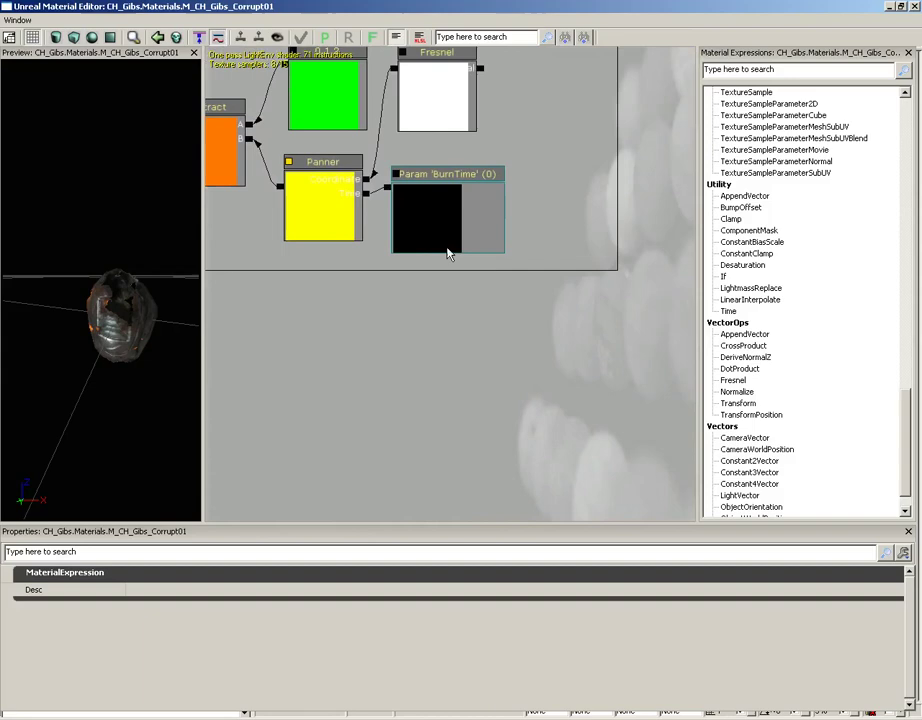
# Return Home and select the main material node to show PM_Metal, 0.333333 clip, MLM_Phong settings
pyautogui.click(9, 37)
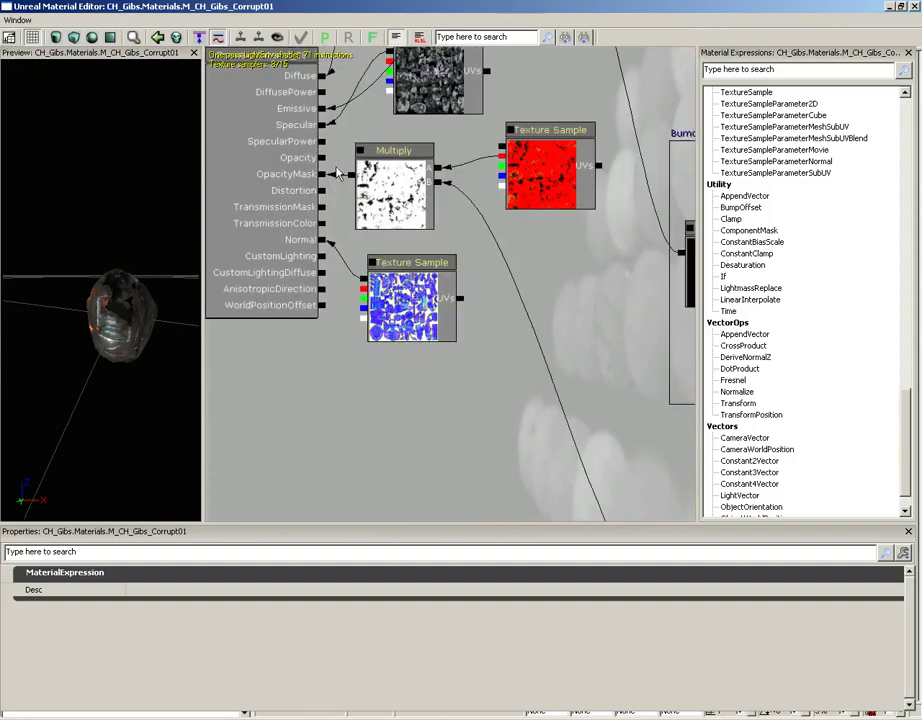
pyautogui.click(265, 85)
pyautogui.moveTo(277, 101); pyautogui.dragTo(277, 118)
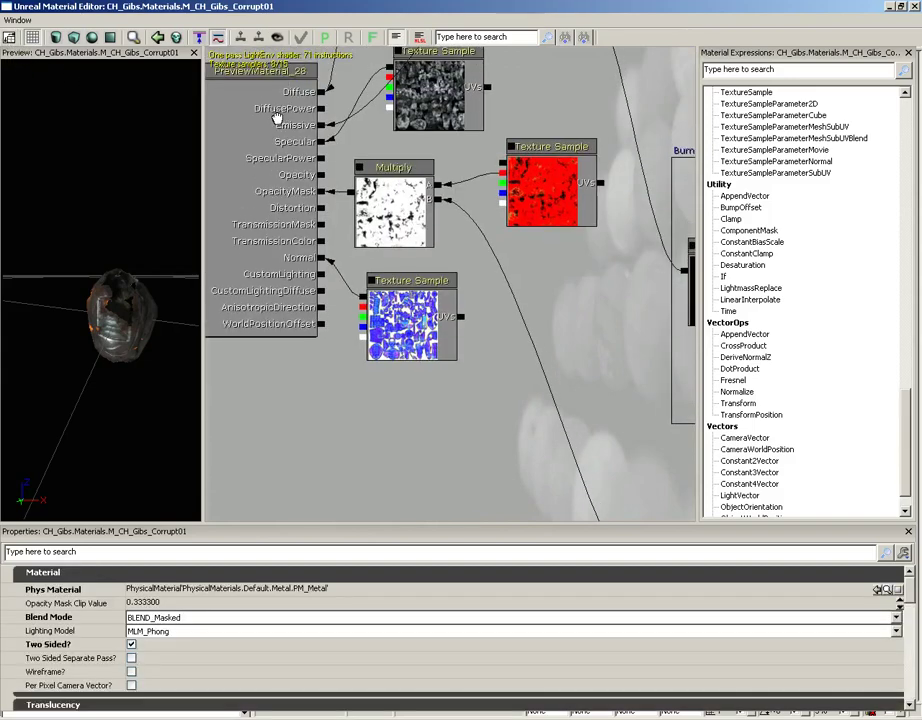
# Toggle the preview grid off and back on, then orbit and spin the gib mesh
pyautogui.moveTo(134, 243); pyautogui.dragTo(91, 169)
pyautogui.click(34, 44)
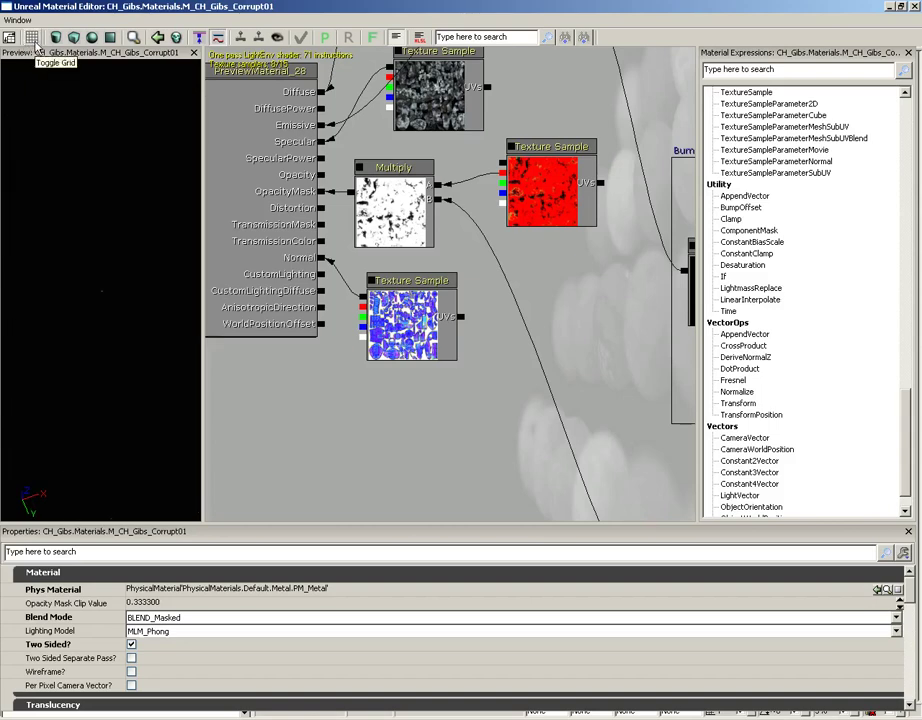
pyautogui.click(34, 44)
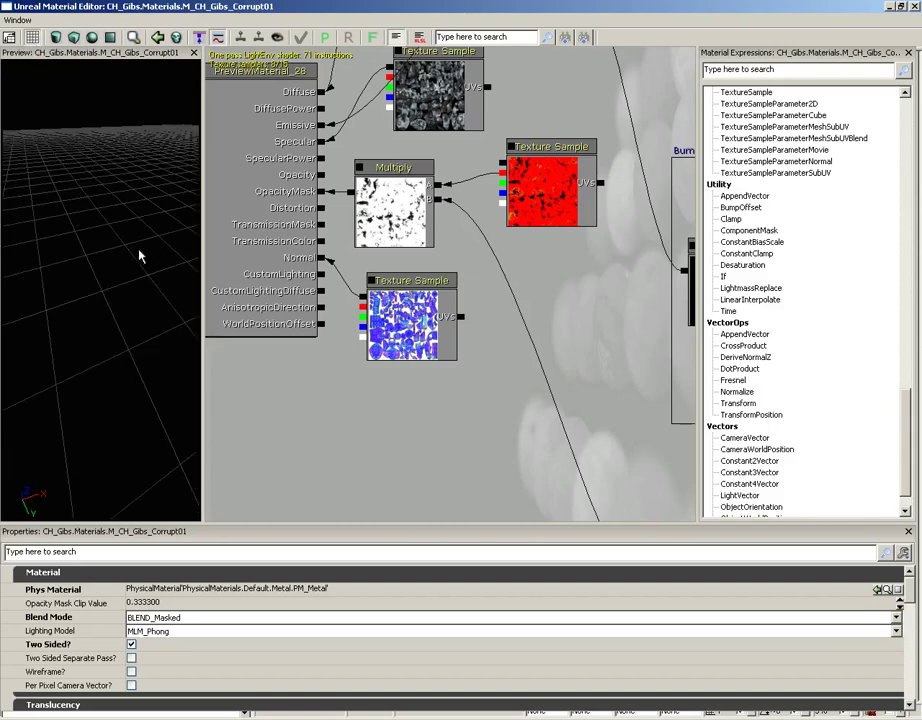
pyautogui.moveTo(99, 179); pyautogui.dragTo(21, 158)
pyautogui.moveTo(112, 298); pyautogui.dragTo(143, 272)
pyautogui.moveTo(115, 362); pyautogui.dragTo(80, 329)
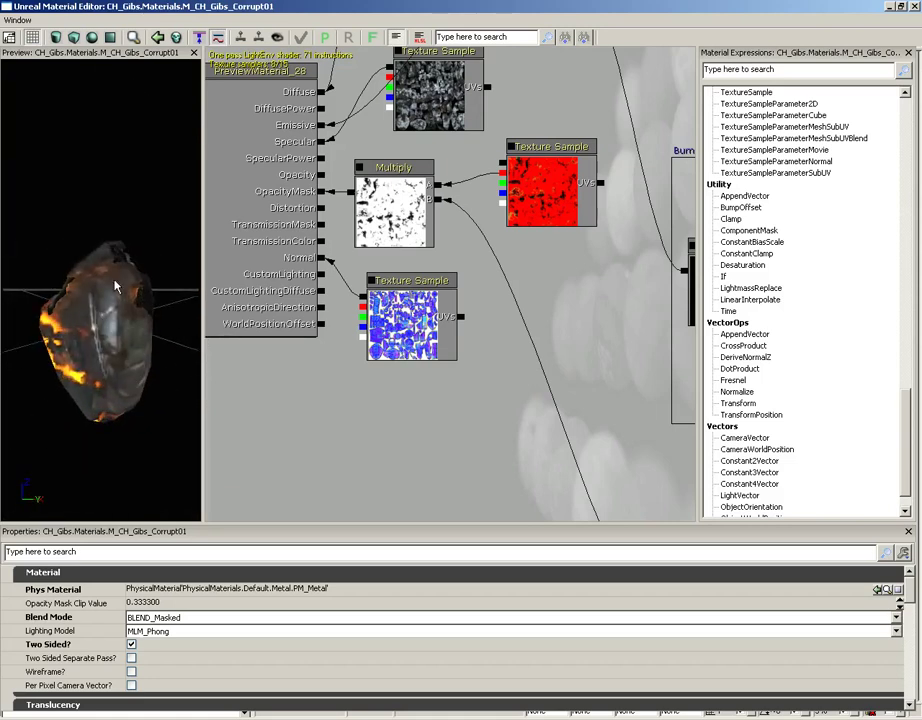
pyautogui.moveTo(115, 287); pyautogui.dragTo(173, 311)
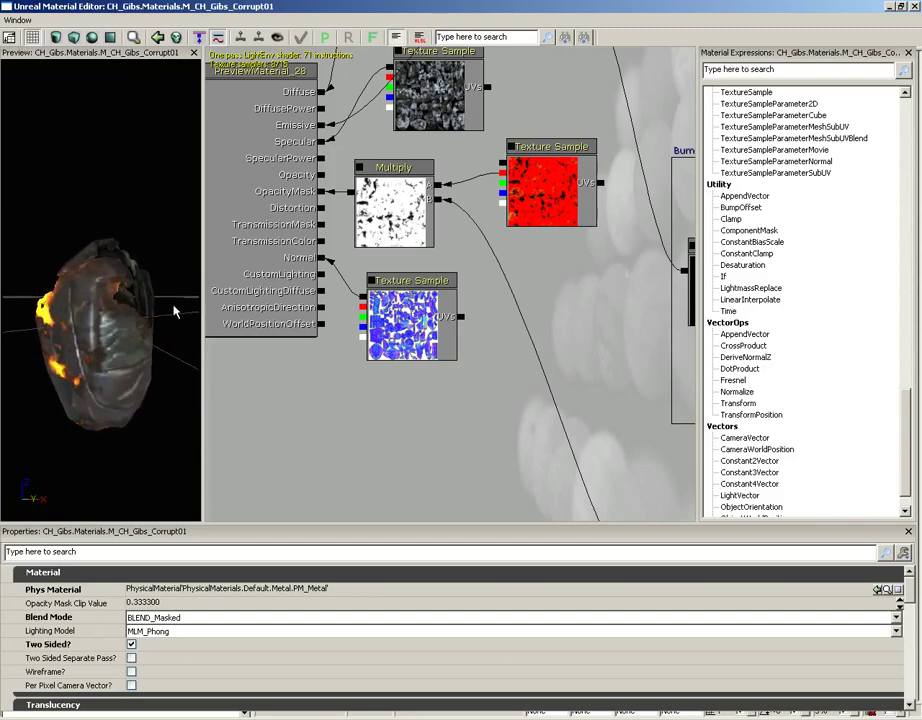
# Show the material on cylinder, plane, sphere and cube preview meshes, rotating the cube
pyautogui.click(73, 37)
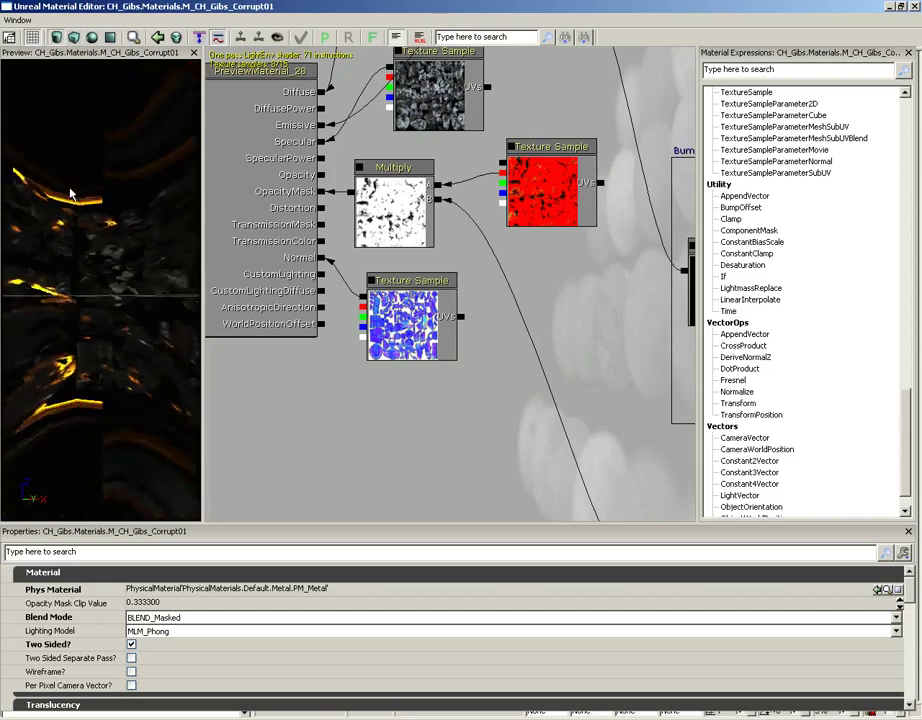
pyautogui.scroll(-5, 70, 193)
pyautogui.moveTo(55, 188); pyautogui.dragTo(75, 90)
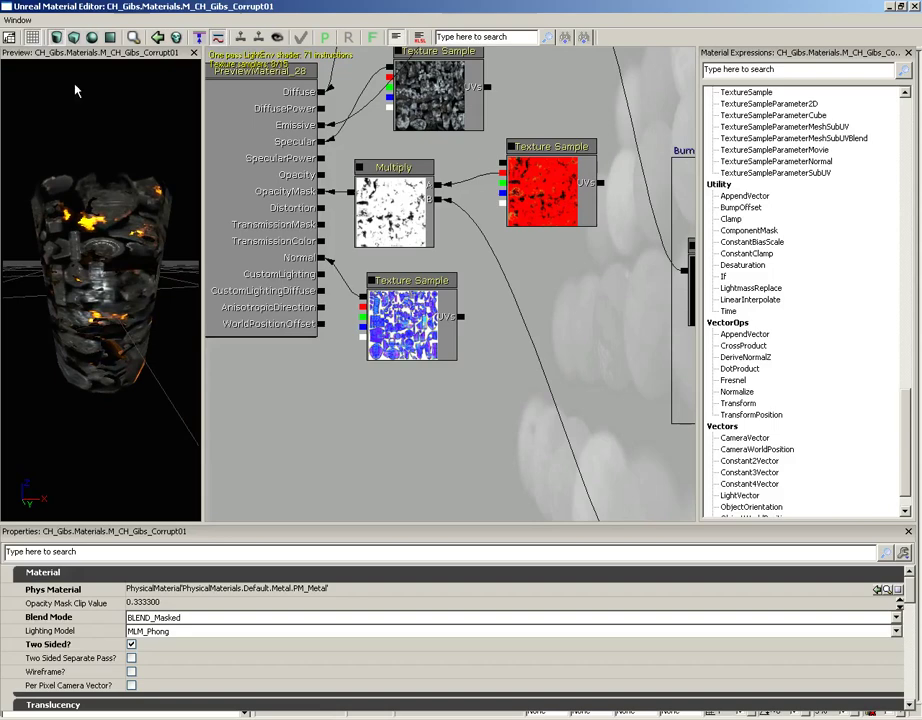
pyautogui.click(55, 37)
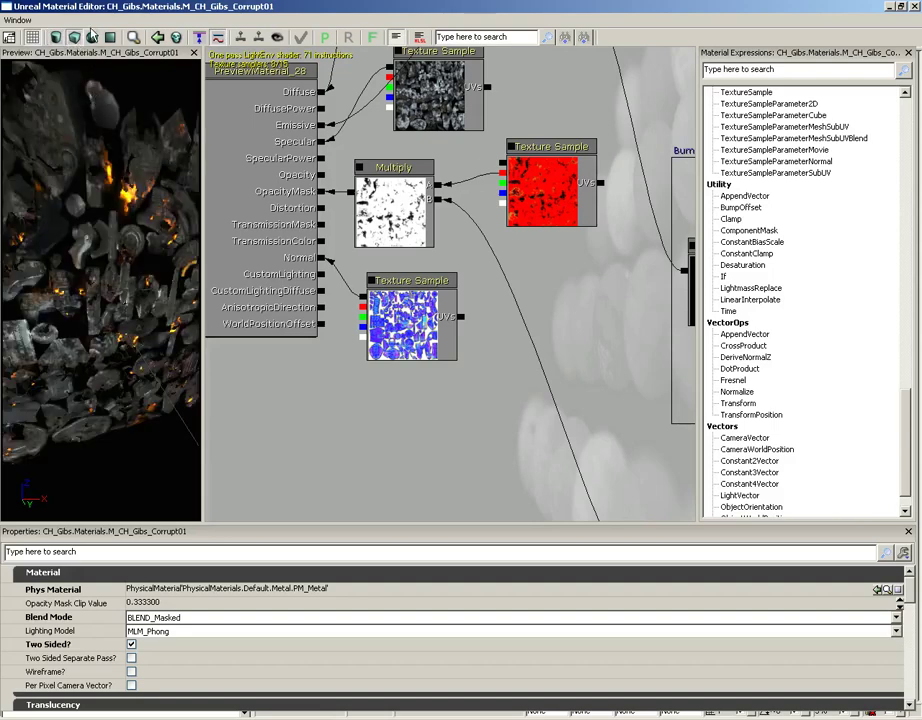
pyautogui.click(73, 37)
pyautogui.scroll(-3, 104, 213)
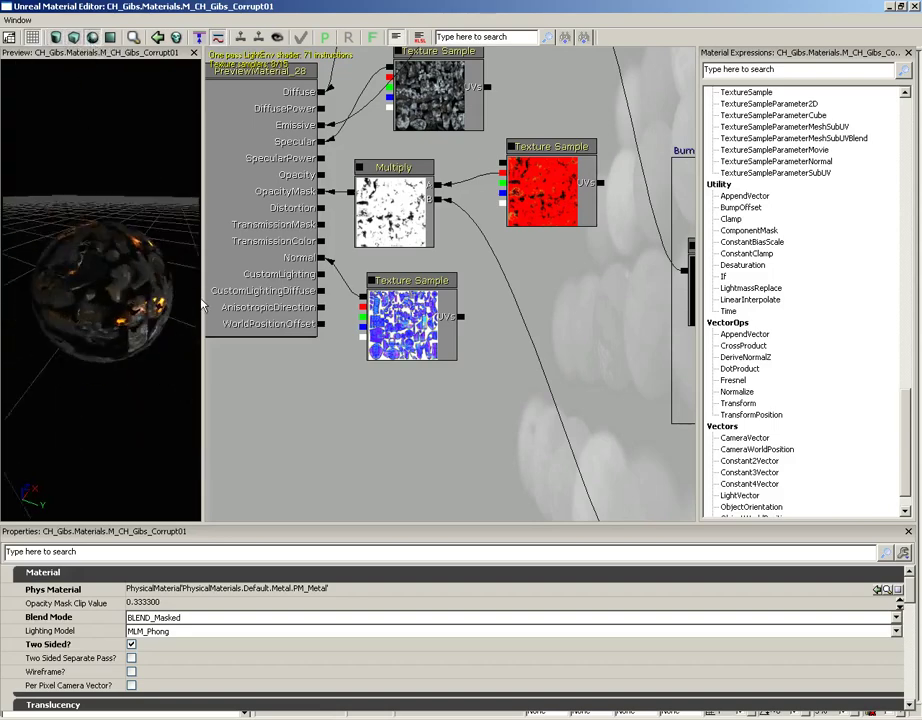
pyautogui.click(73, 37)
pyautogui.moveTo(135, 228)
pyautogui.mouseDown()
pyautogui.moveTo(198, 208)
pyautogui.moveTo(138, 226)
pyautogui.mouseUp()
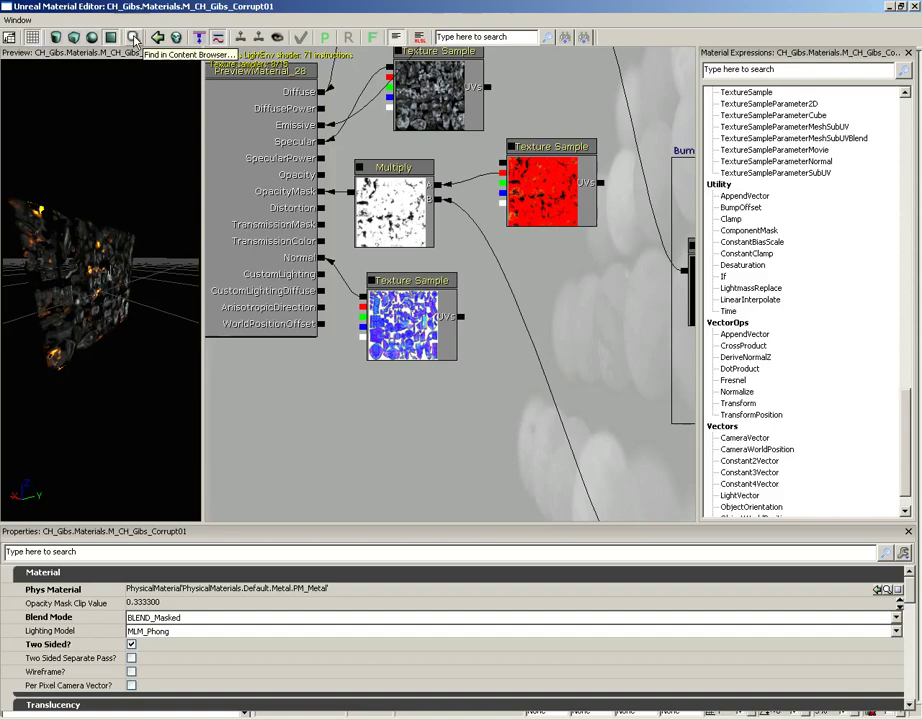
pyautogui.click(134, 38)
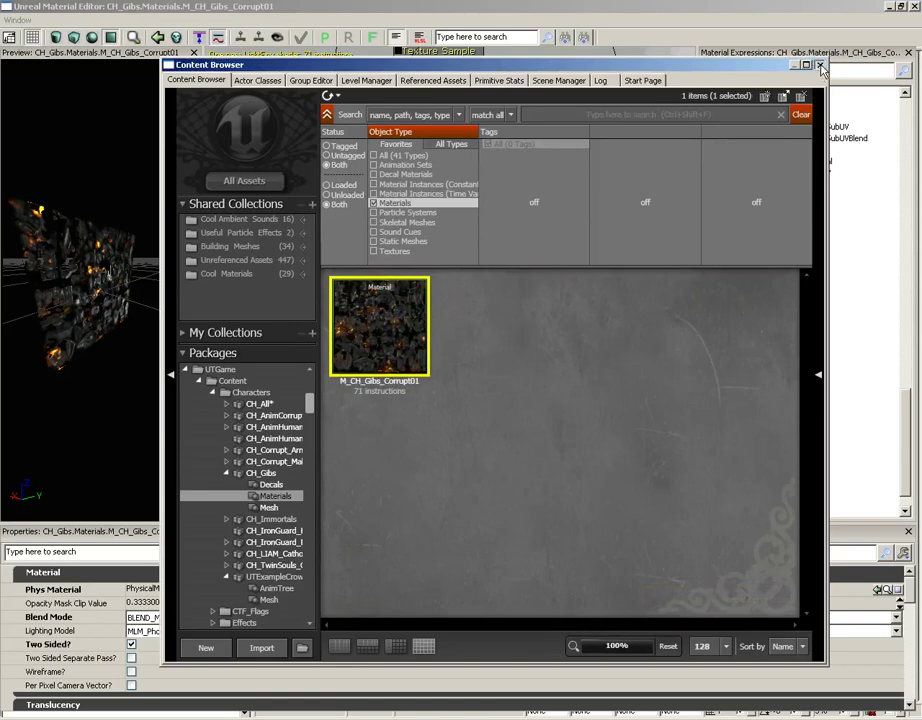
pyautogui.click(590, 48)
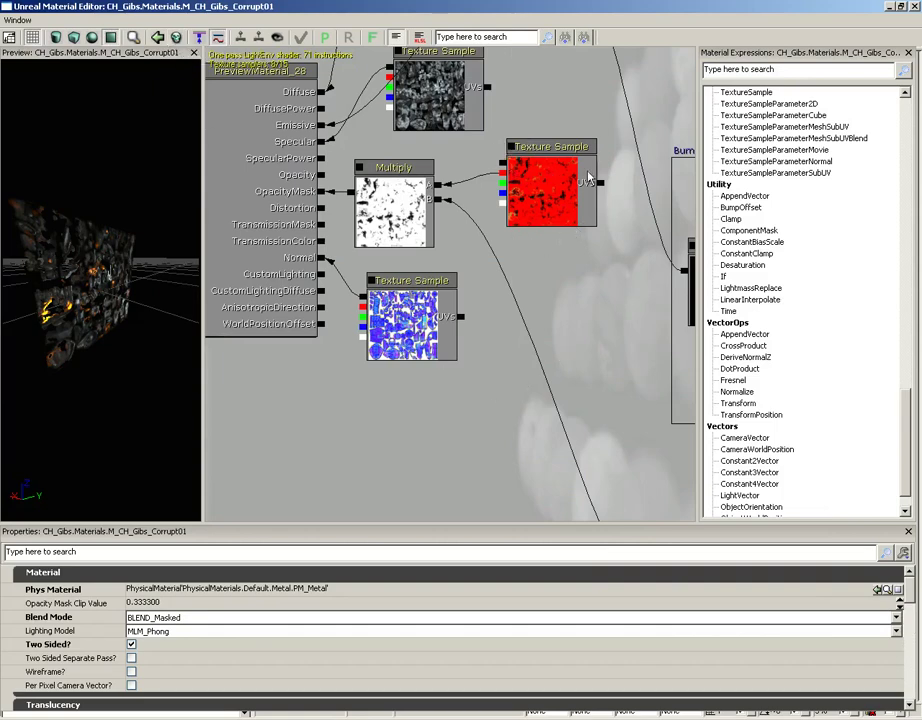
# Drop a Clamp node beside the Burnout Emissive nodes, then clean up unused expressions to remove it
pyautogui.moveTo(590, 178); pyautogui.dragTo(488, 278)
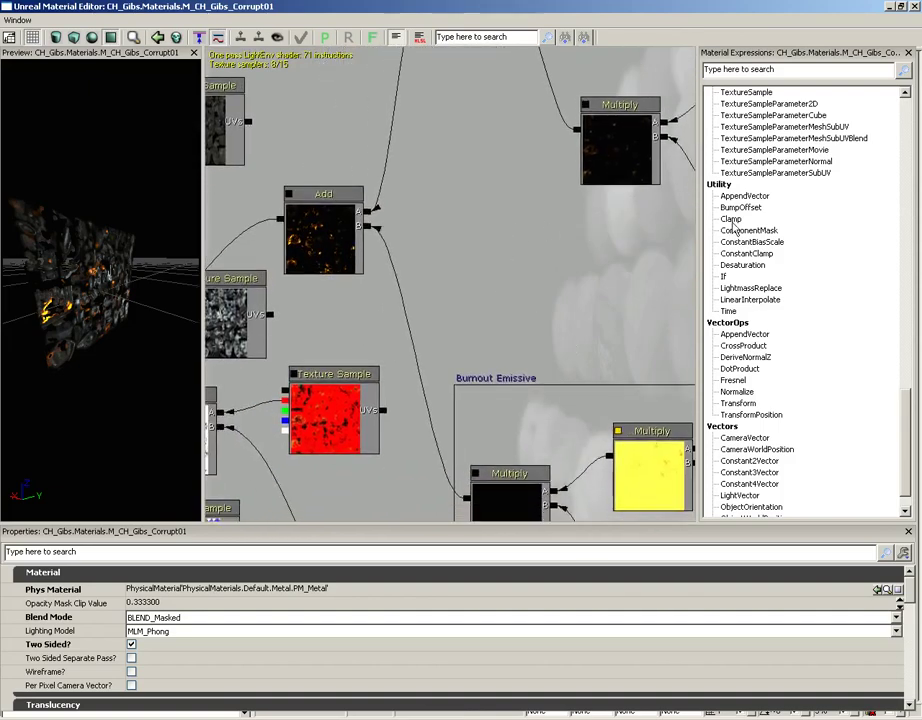
pyautogui.moveTo(735, 222); pyautogui.dragTo(550, 310)
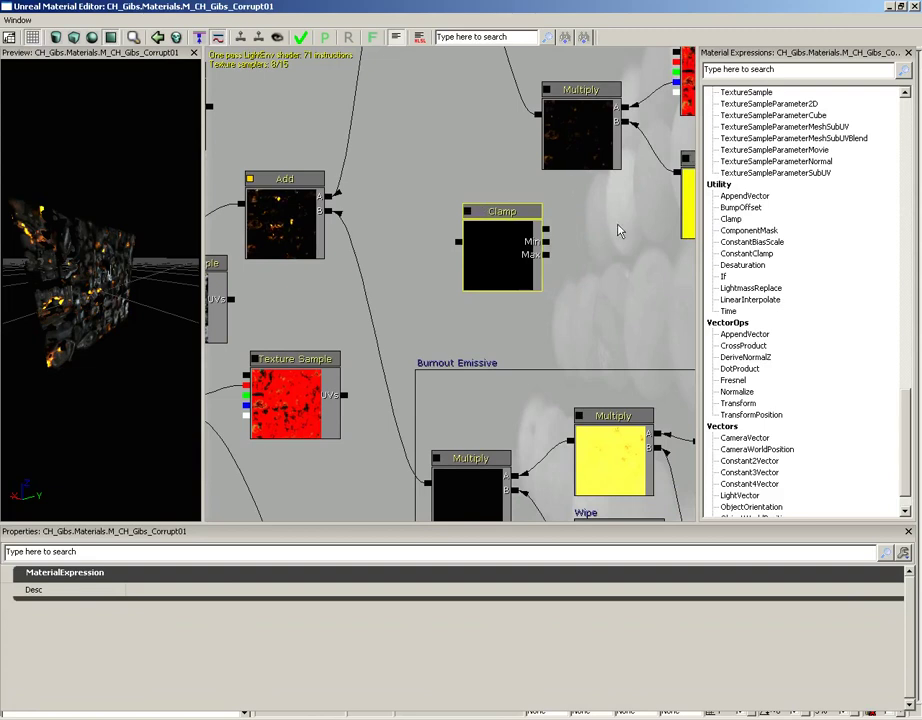
pyautogui.click(176, 38)
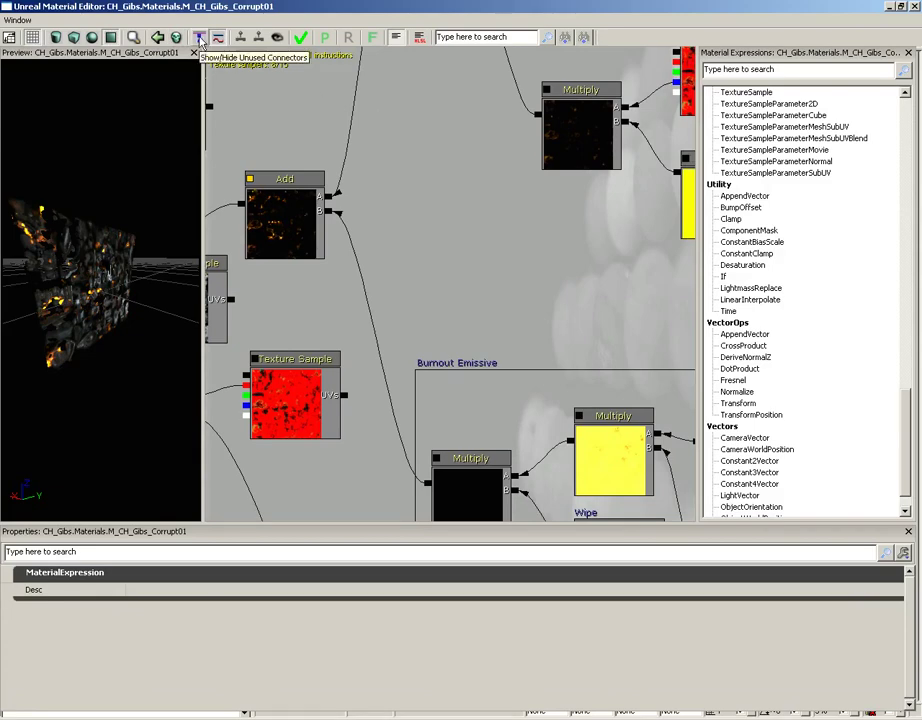
# Connect the mask Texture Sample's blue channel to the Multiply node's A input
pyautogui.moveTo(608, 182); pyautogui.dragTo(385, 327)
pyautogui.click(513, 237)
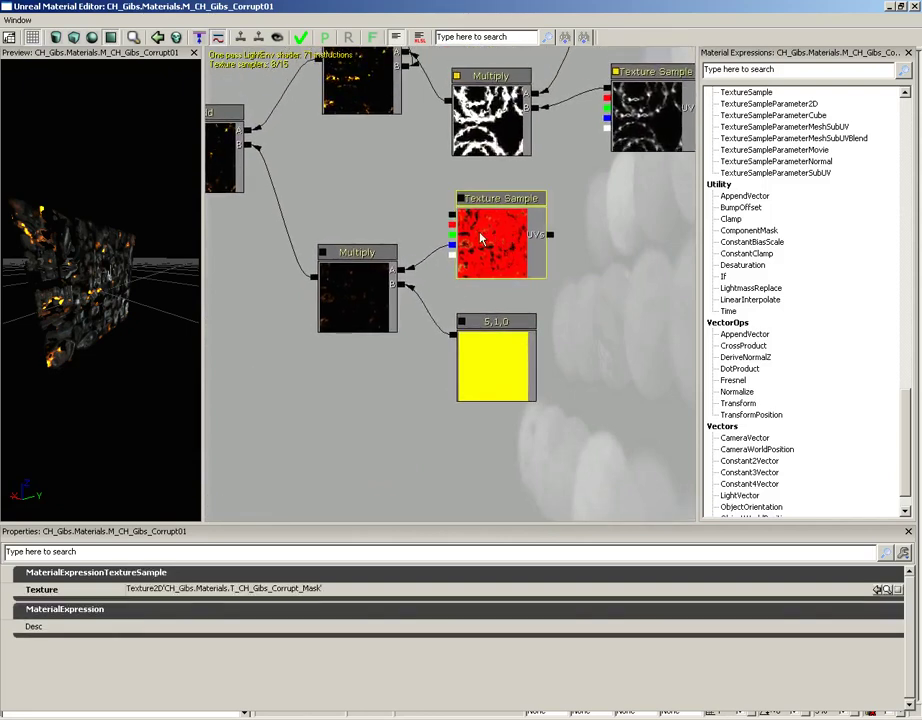
pyautogui.moveTo(455, 250); pyautogui.dragTo(452, 245)
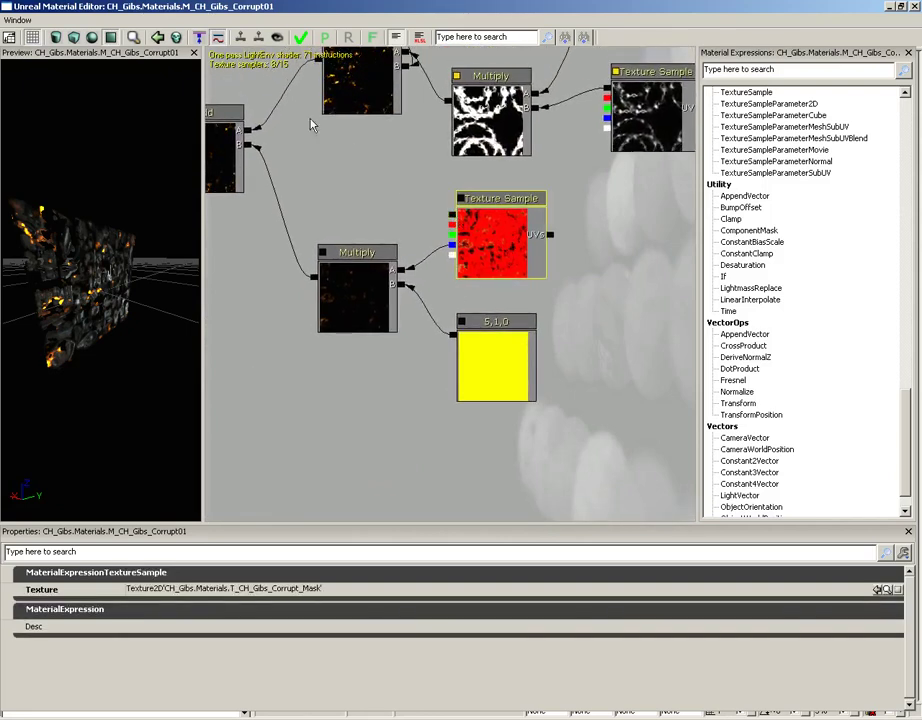
# Hide then show unused connectors again, and switch the graph to curved connection wires
pyautogui.click(200, 38)
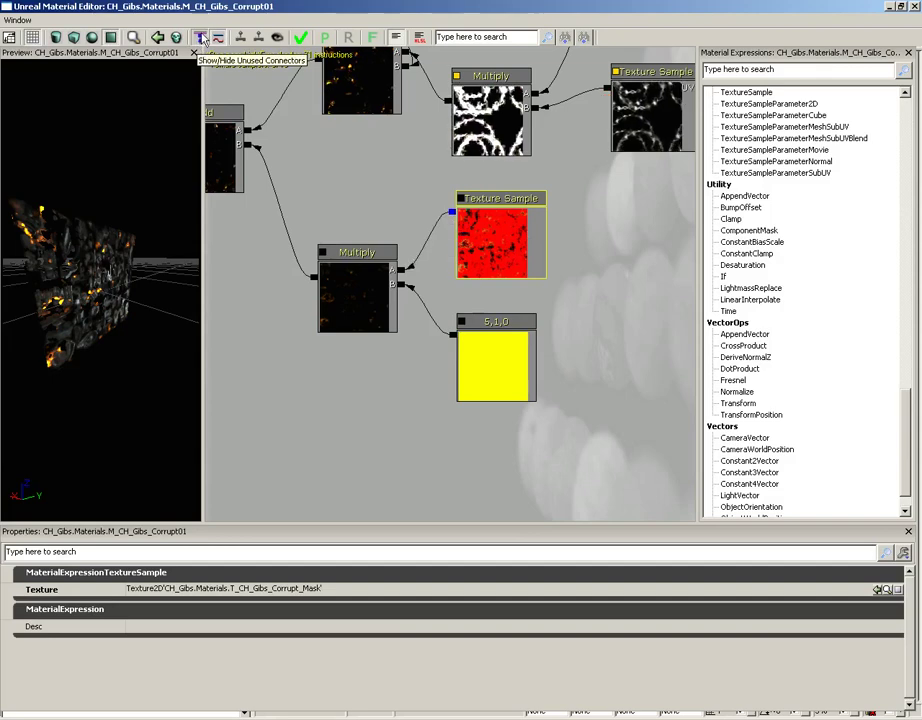
pyautogui.moveTo(380, 172); pyautogui.dragTo(347, 290)
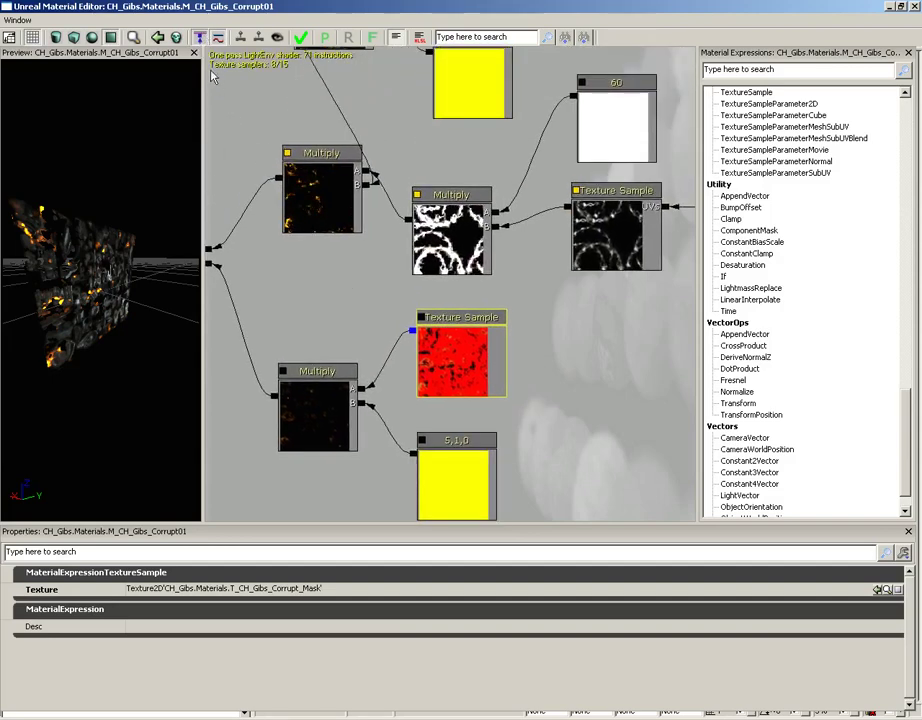
pyautogui.click(200, 38)
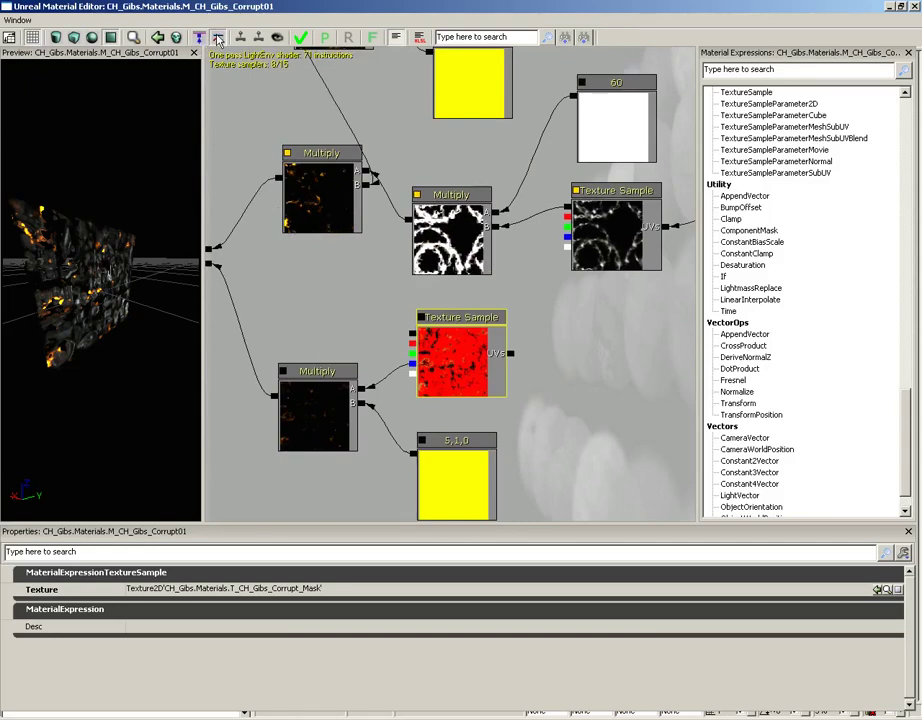
pyautogui.moveTo(263, 179); pyautogui.dragTo(352, 418)
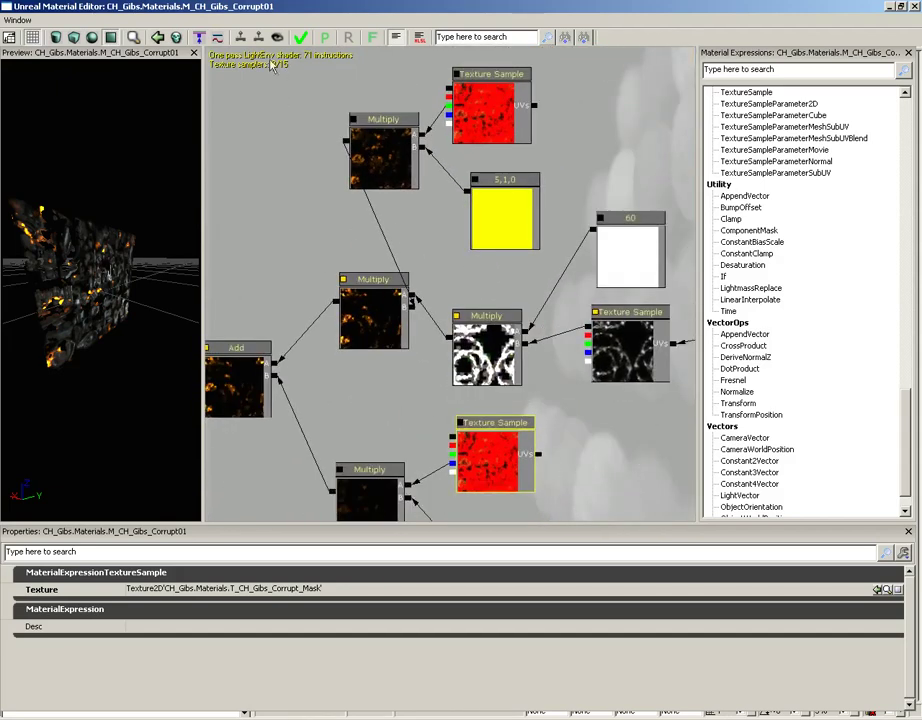
pyautogui.click(214, 39)
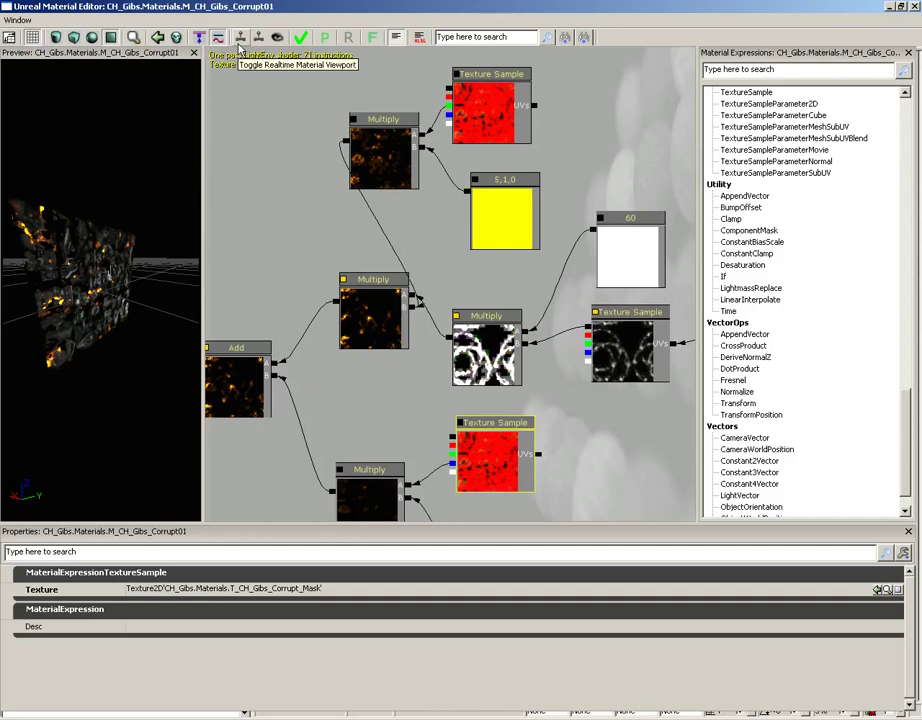
# Rotate and zoom the preview mesh to view its other sides
pyautogui.moveTo(80, 260); pyautogui.dragTo(3, 201)
pyautogui.scroll(5, 78, 250)
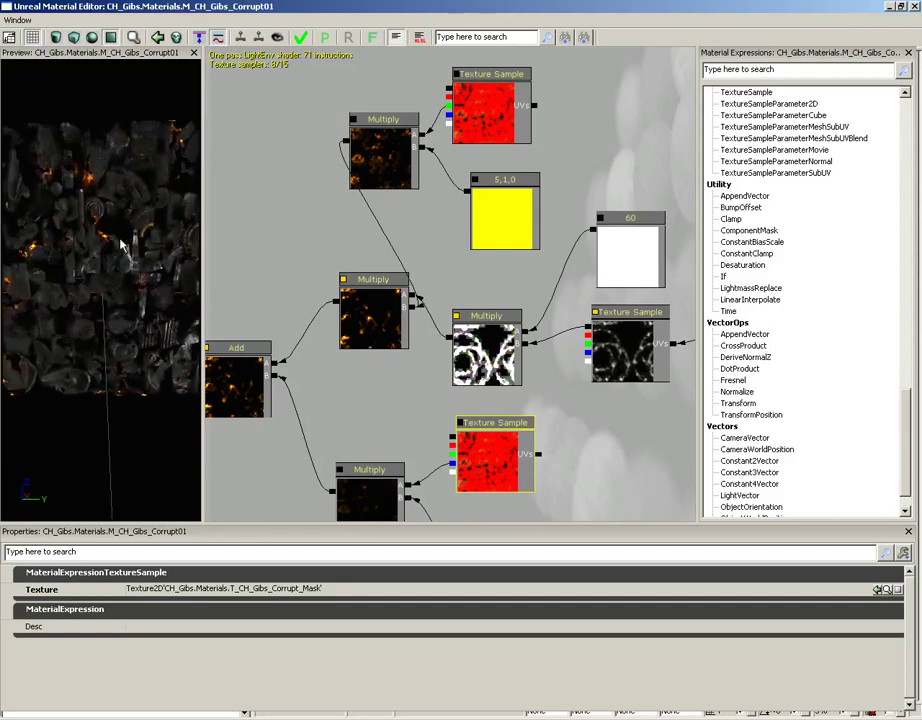
pyautogui.scroll(3, 110, 253)
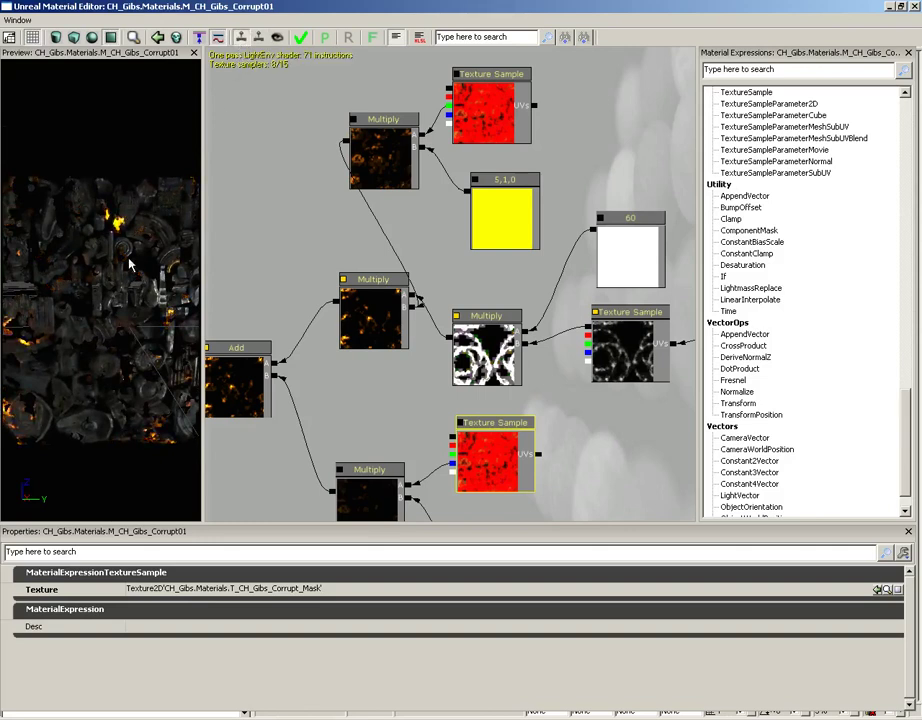
pyautogui.moveTo(78, 196); pyautogui.dragTo(21, 232)
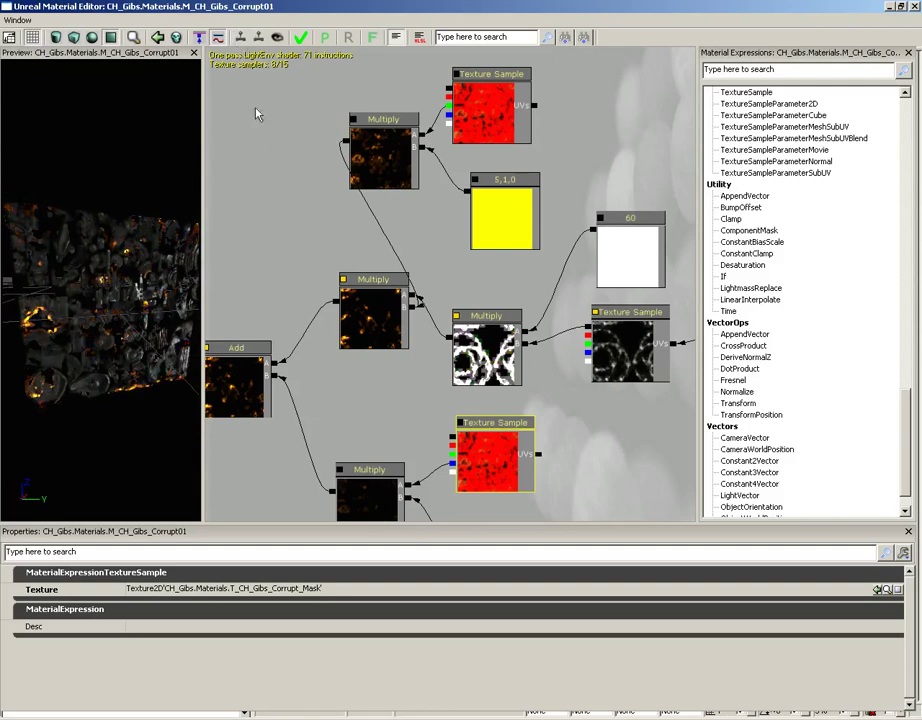
# Turn on realtime expression previews and pan to the animated energy-loop Multiply node
pyautogui.click(259, 40)
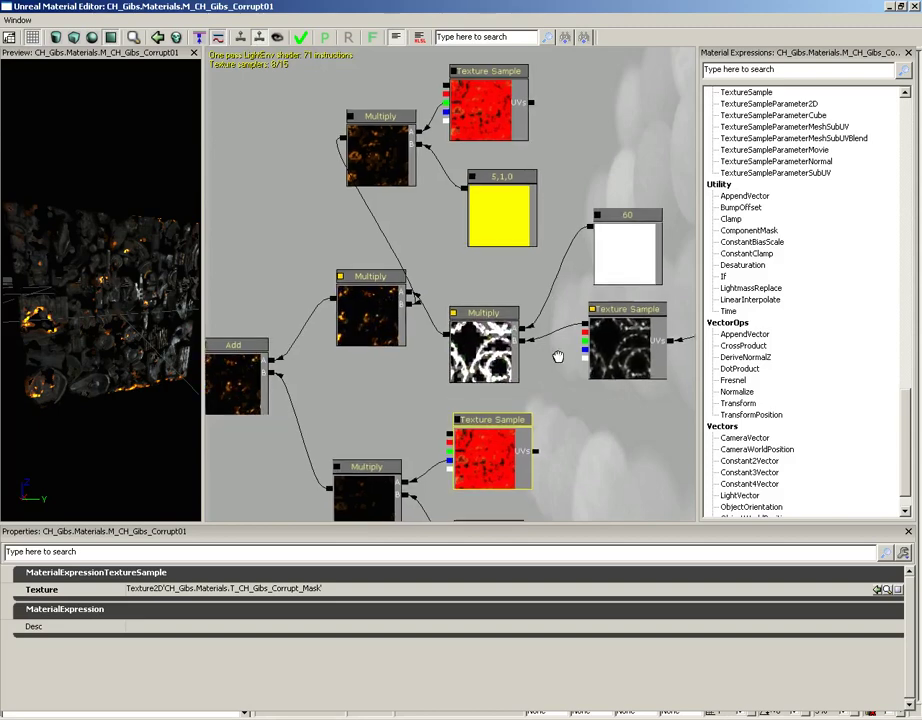
pyautogui.moveTo(556, 356); pyautogui.dragTo(523, 356)
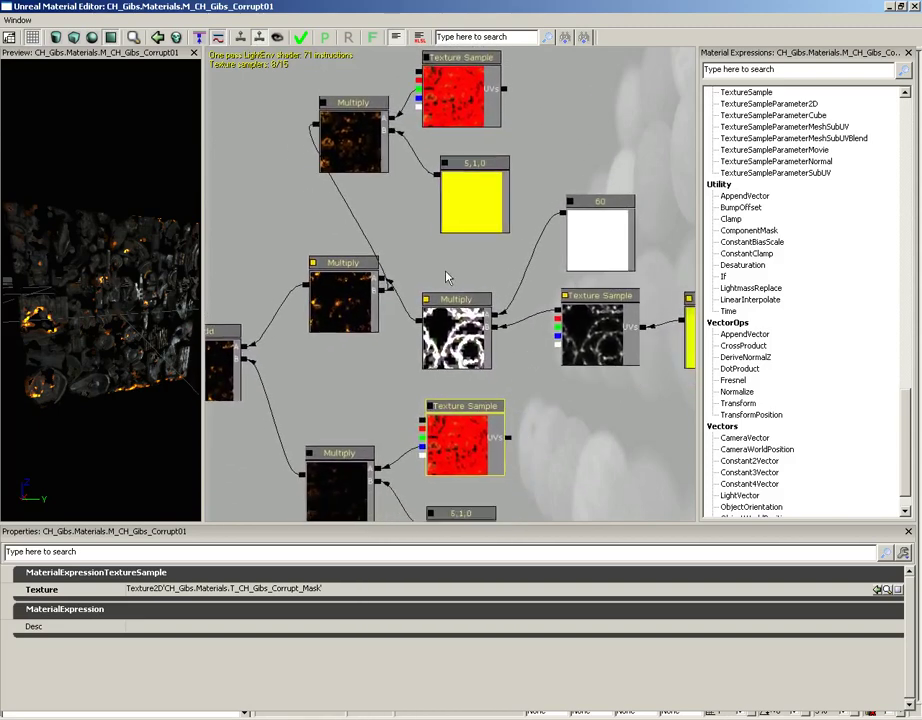
pyautogui.scroll(3, 523, 356)
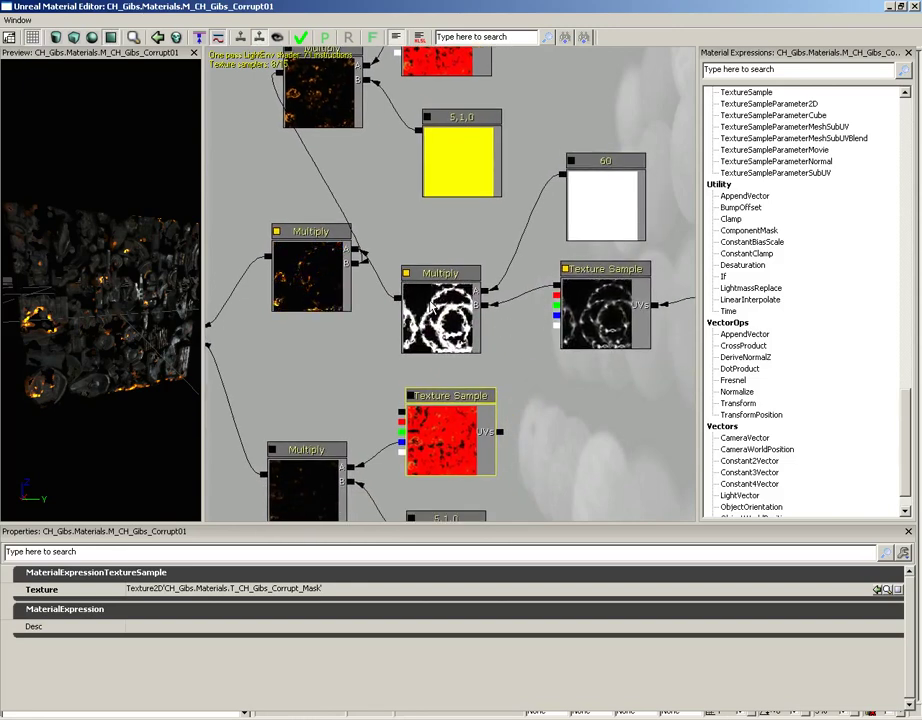
pyautogui.moveTo(502, 317); pyautogui.dragTo(496, 317)
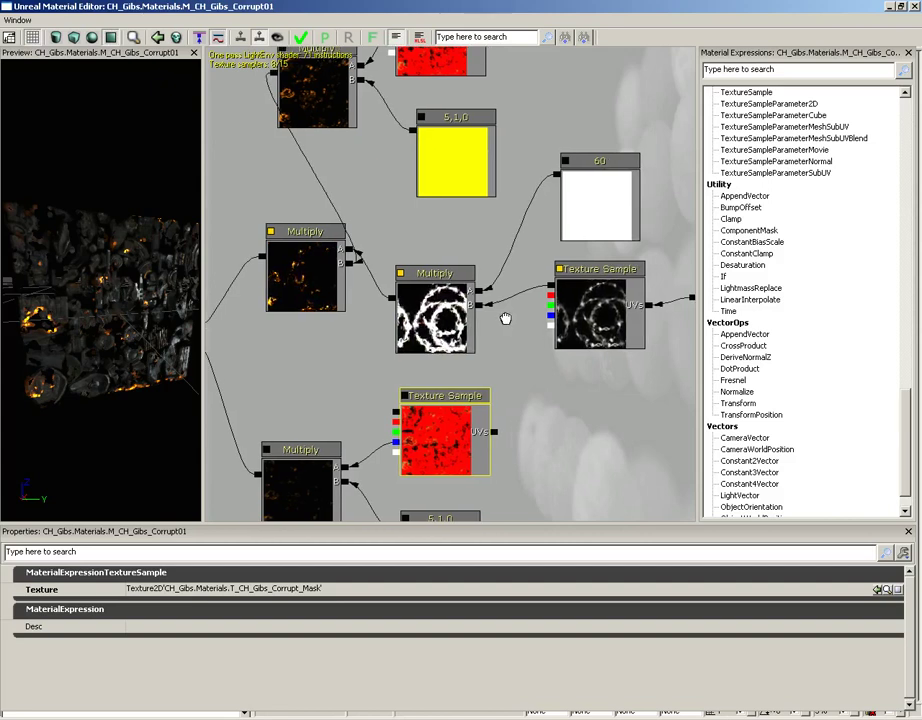
pyautogui.click(277, 40)
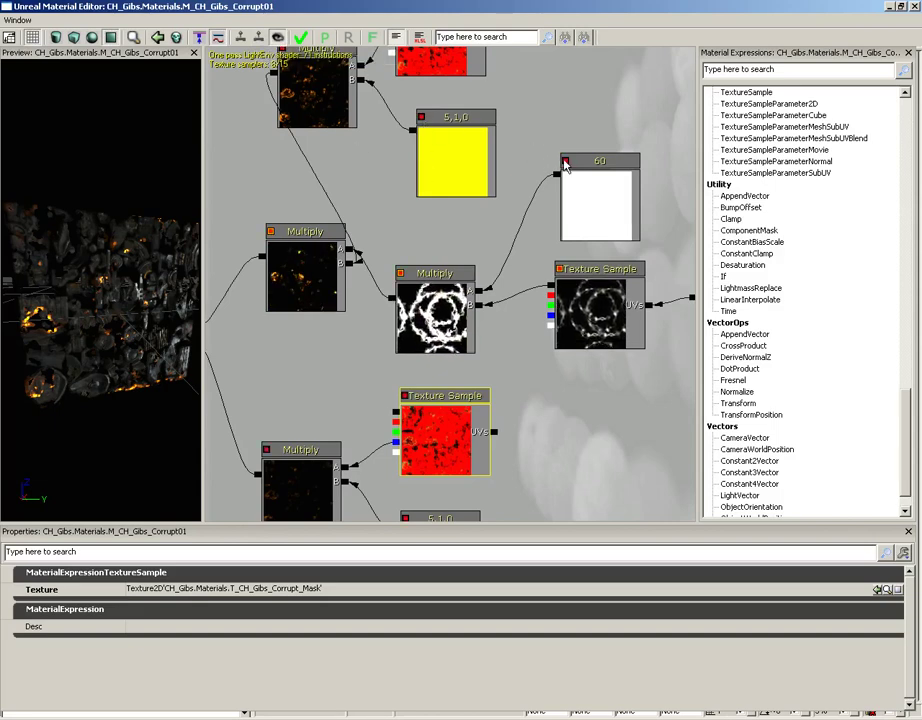
pyautogui.moveTo(562, 156); pyautogui.dragTo(463, 189)
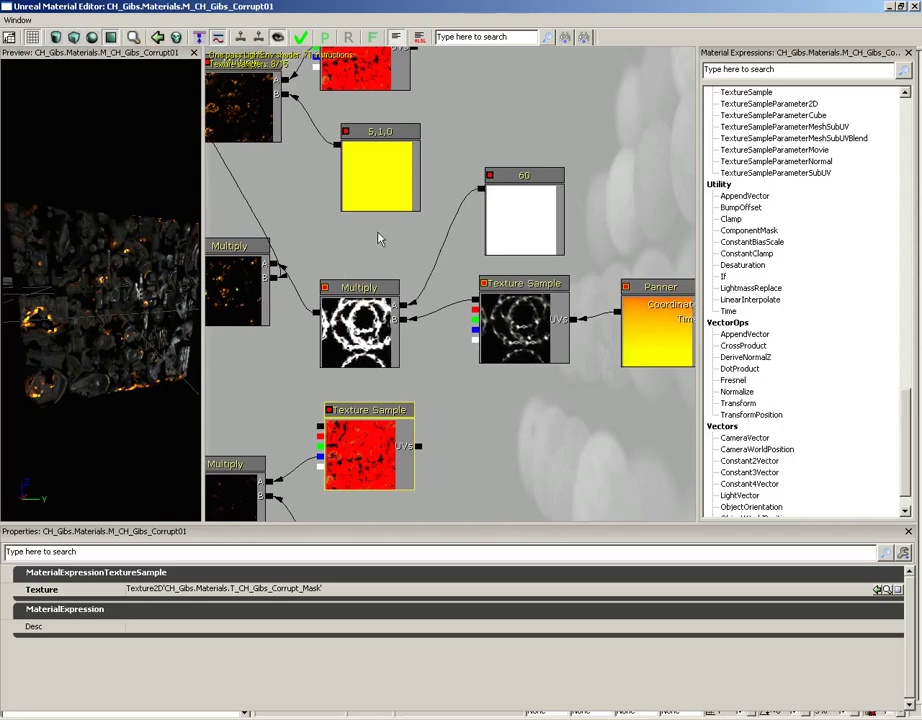
pyautogui.moveTo(487, 172); pyautogui.dragTo(529, 237)
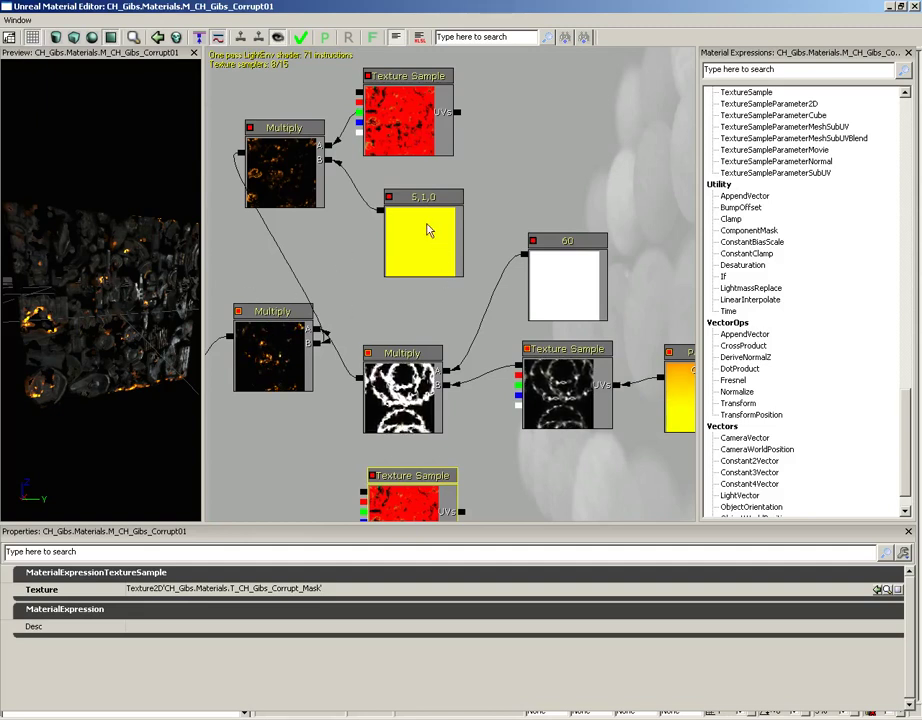
pyautogui.click(278, 38)
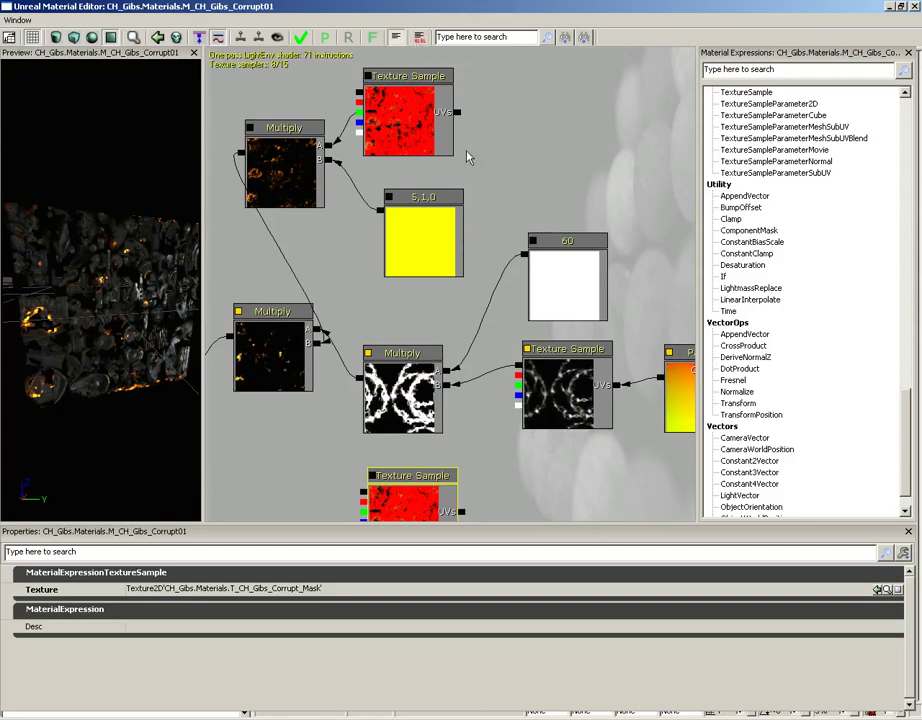
pyautogui.click(288, 160)
pyautogui.click(425, 235)
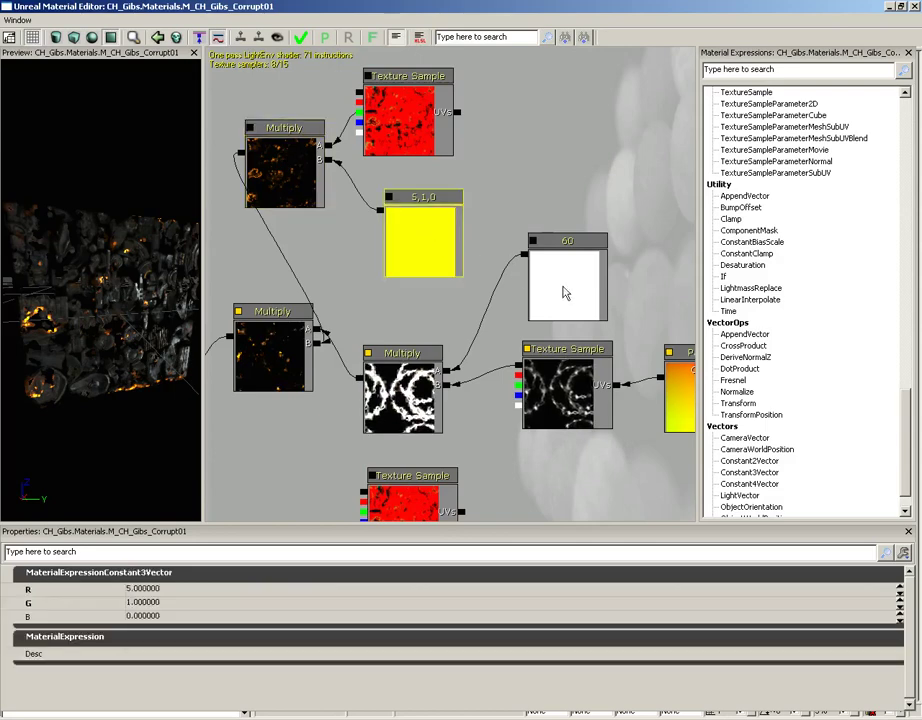
pyautogui.click(566, 375)
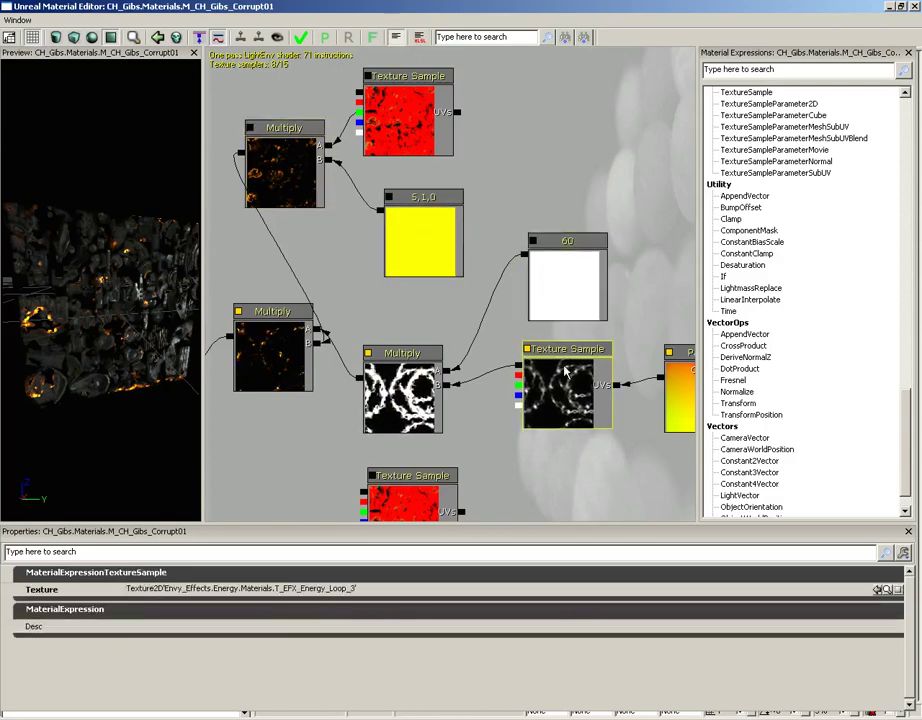
pyautogui.click(424, 38)
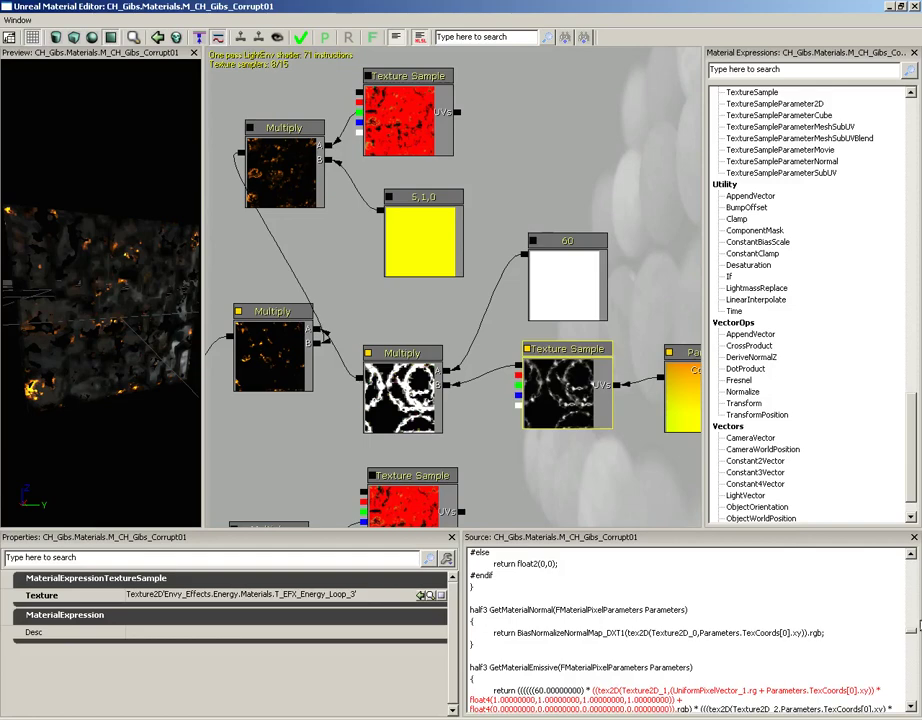
pyautogui.click(911, 640)
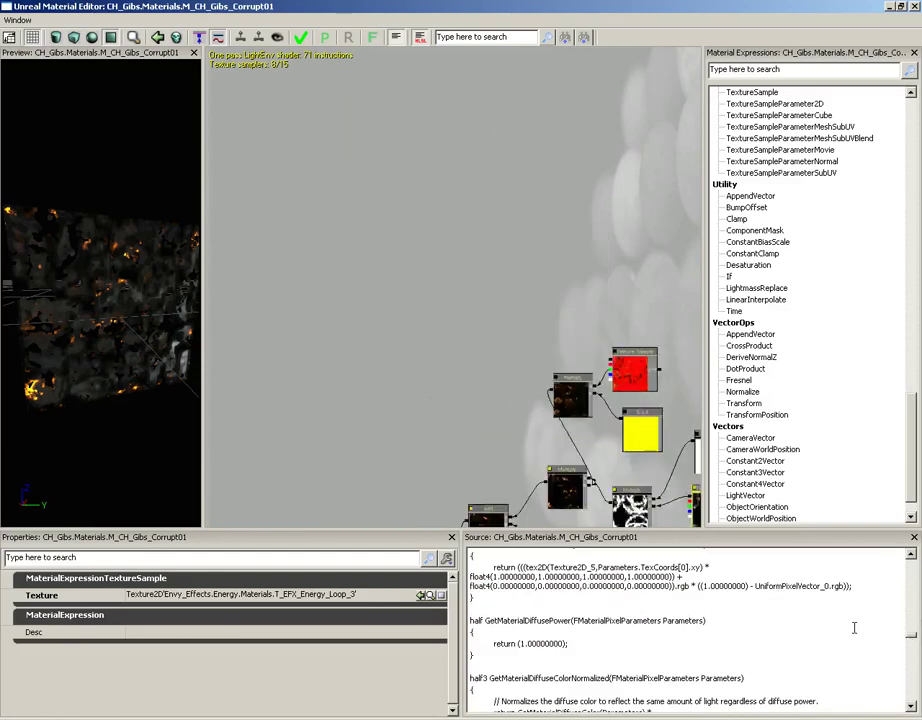
pyautogui.click(810, 647)
pyautogui.scroll(-8, 805, 642)
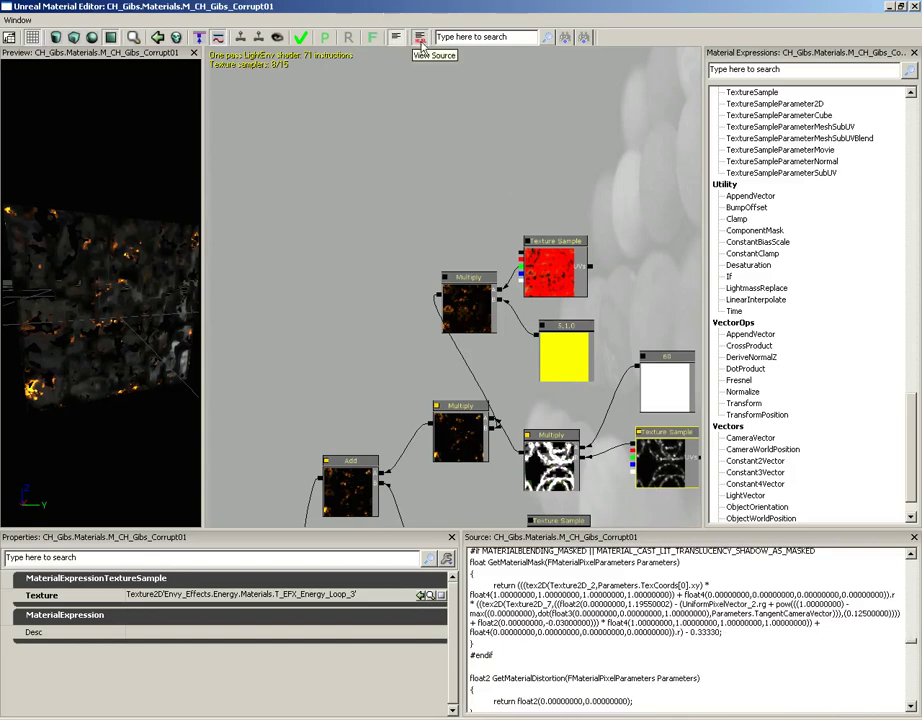
pyautogui.click(302, 37)
pyautogui.moveTo(508, 123); pyautogui.dragTo(316, 53)
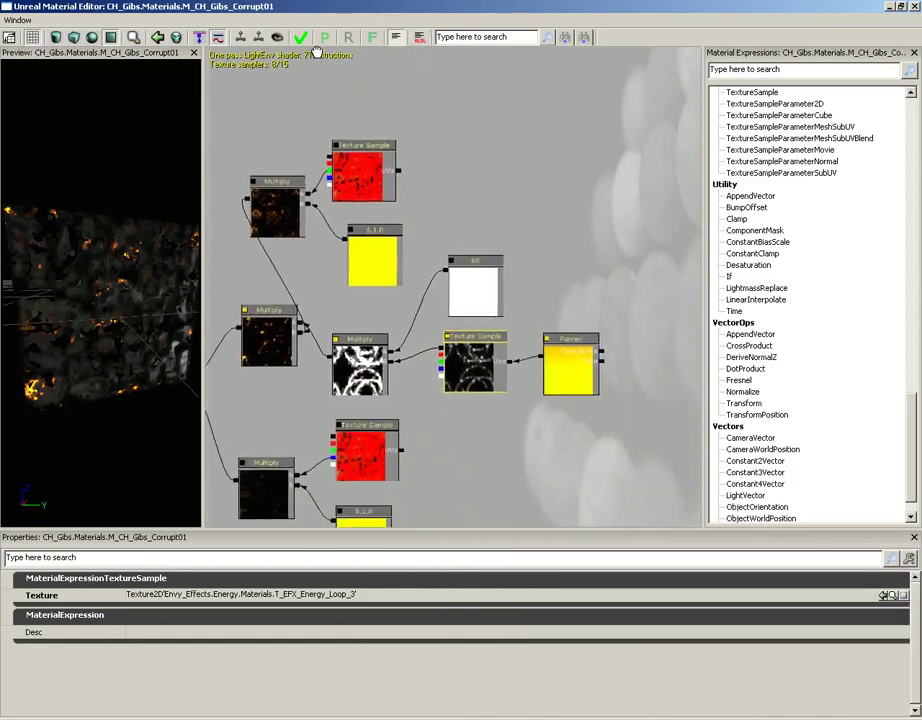
pyautogui.click(520, 37)
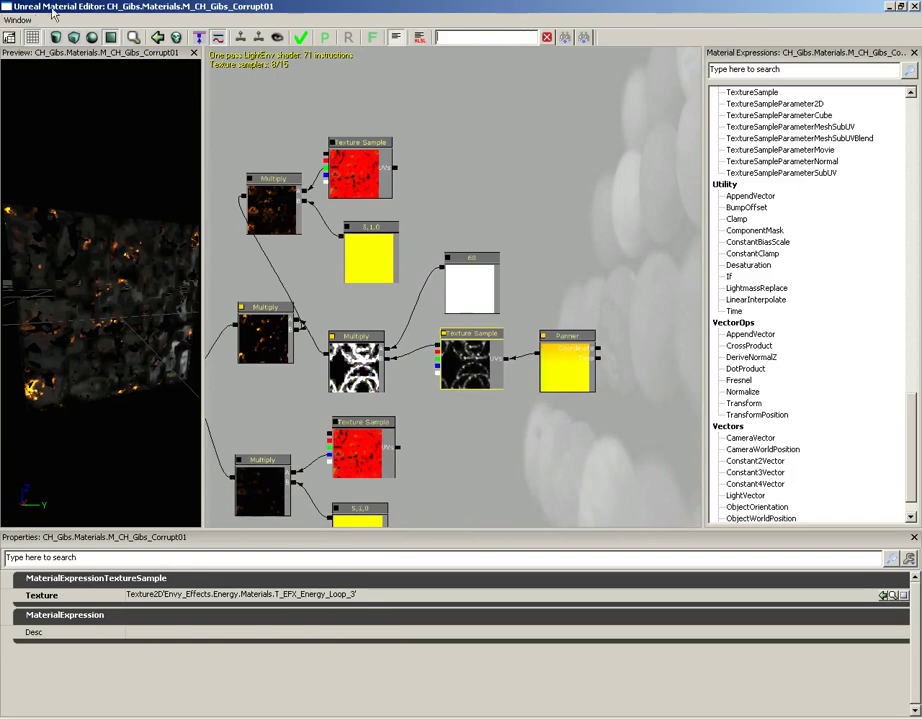
pyautogui.moveTo(572, 189); pyautogui.dragTo(660, 132)
pyautogui.scroll(4, 280, 188)
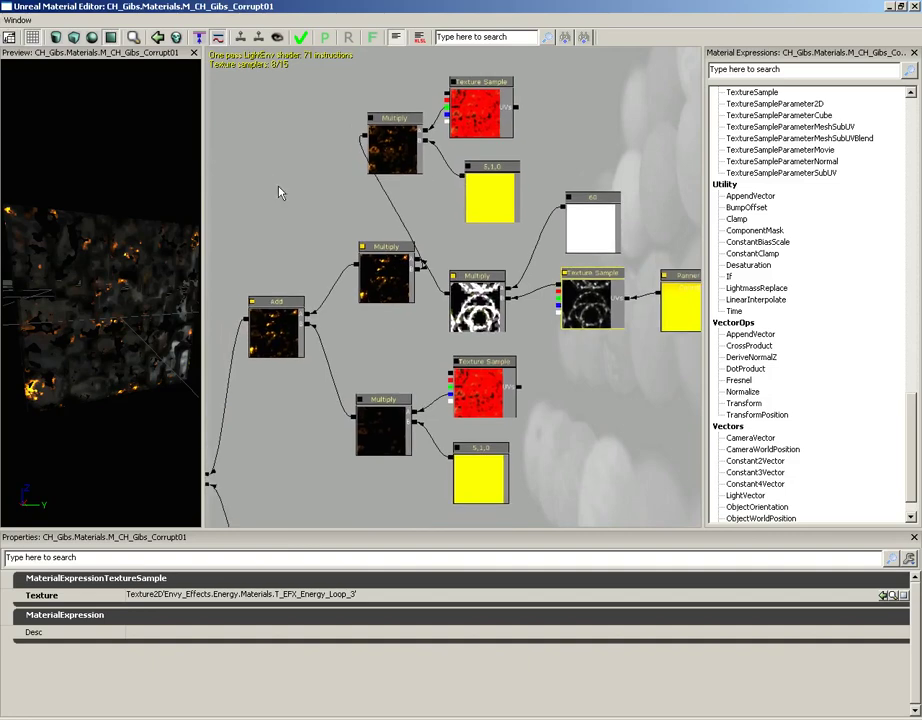
pyautogui.moveTo(308, 193); pyautogui.dragTo(324, 187)
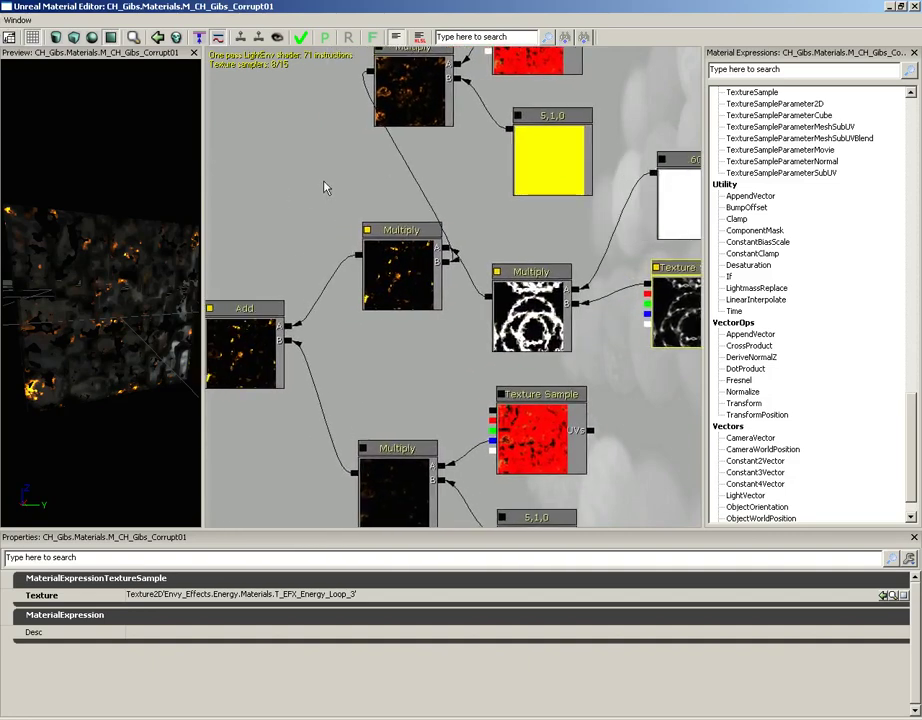